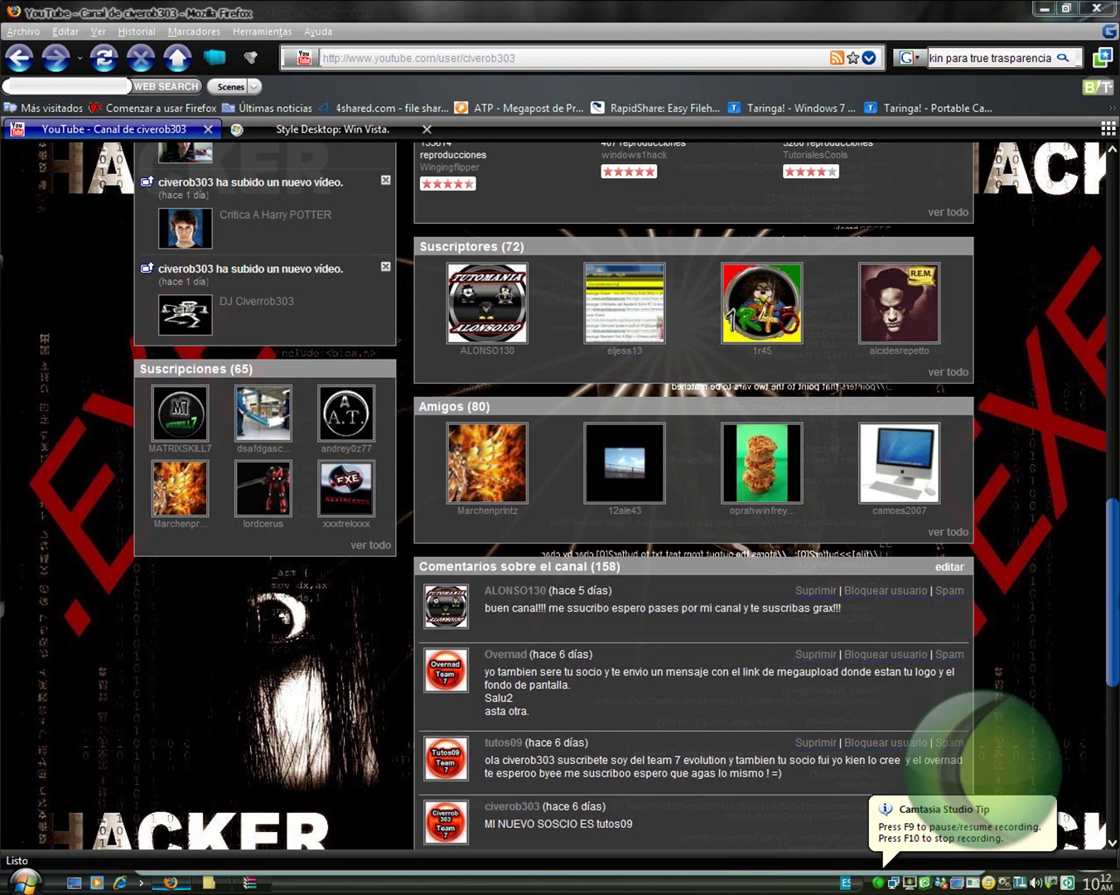
Switch to the 'Style Desktop: Win Vista.' tab and bring the Fast-007 screenshots into view
{"action": "left_click", "coordinate": [316, 130]}
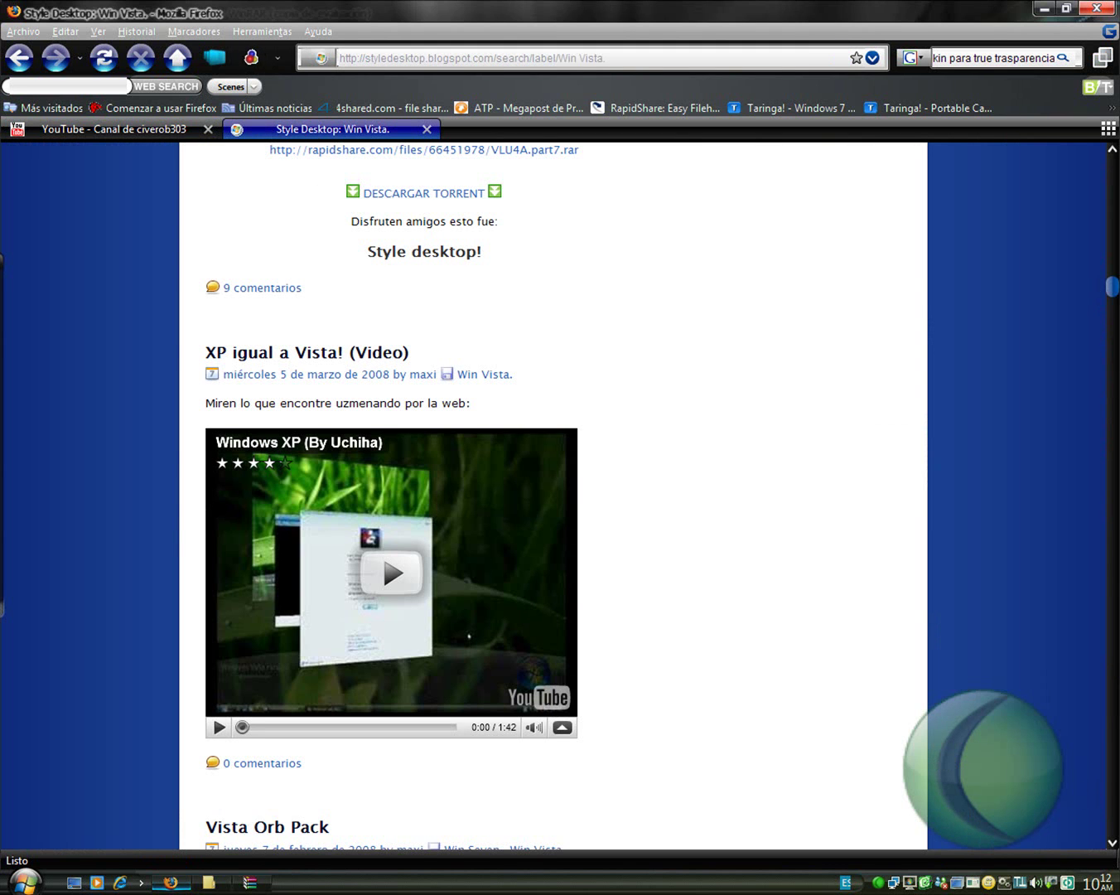
{"action": "left_click_drag", "start_coordinate": [1113, 288], "coordinate": [1112, 250]}
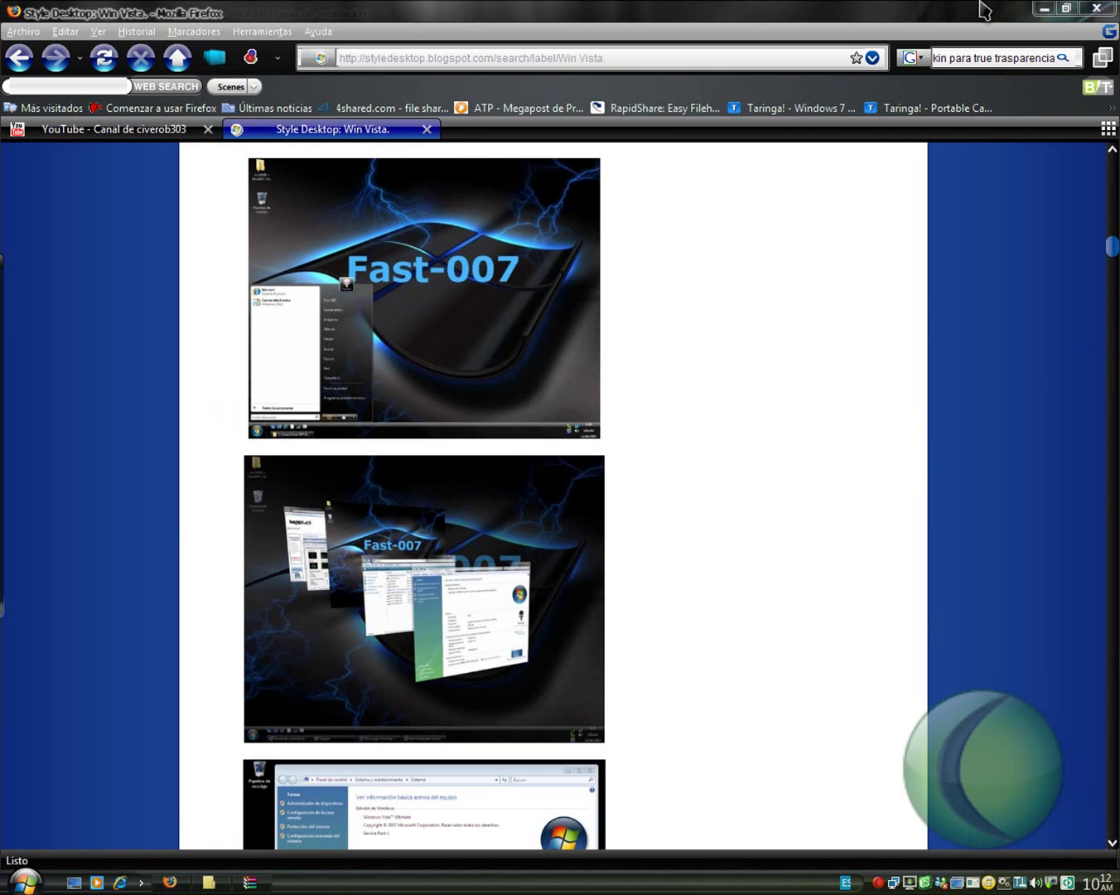
Close the background window, reposition and maximize Firefox, then minimize it to reveal the desktop
{"action": "left_click", "coordinate": [1066, 9]}
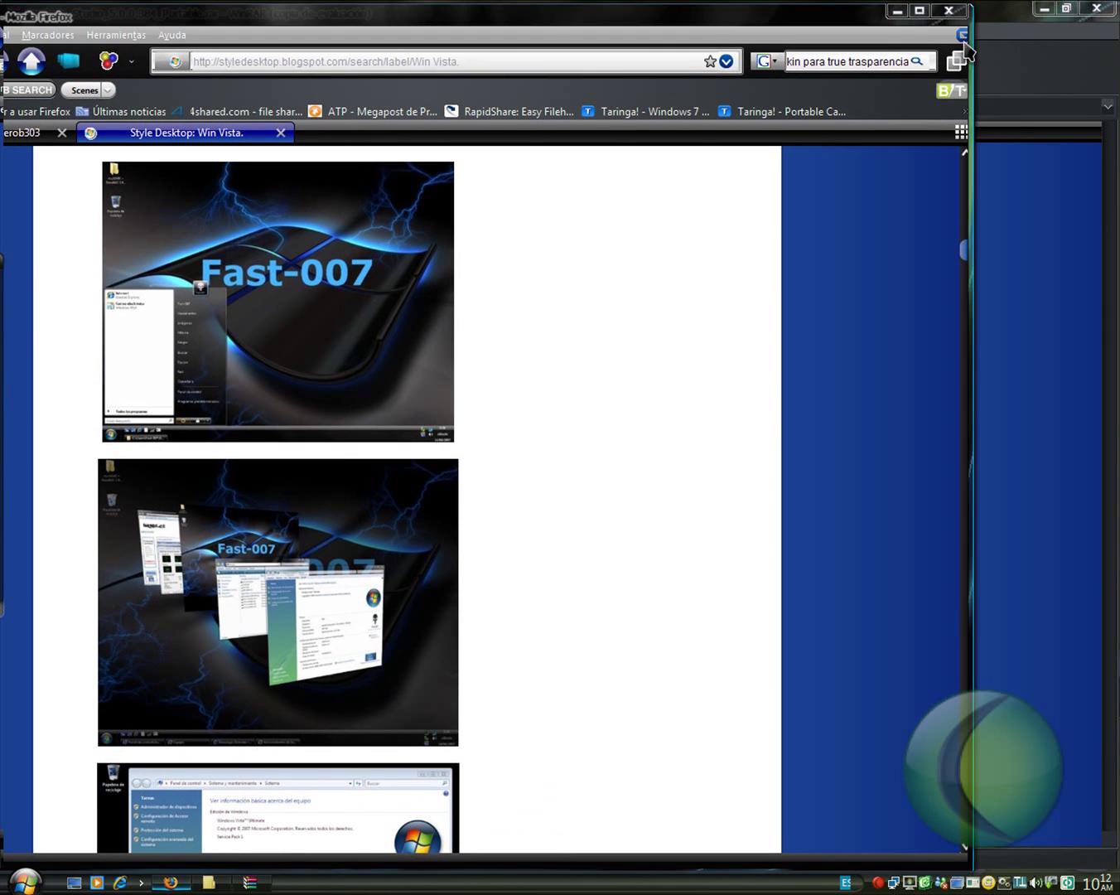
{"action": "left_click", "coordinate": [1113, 10]}
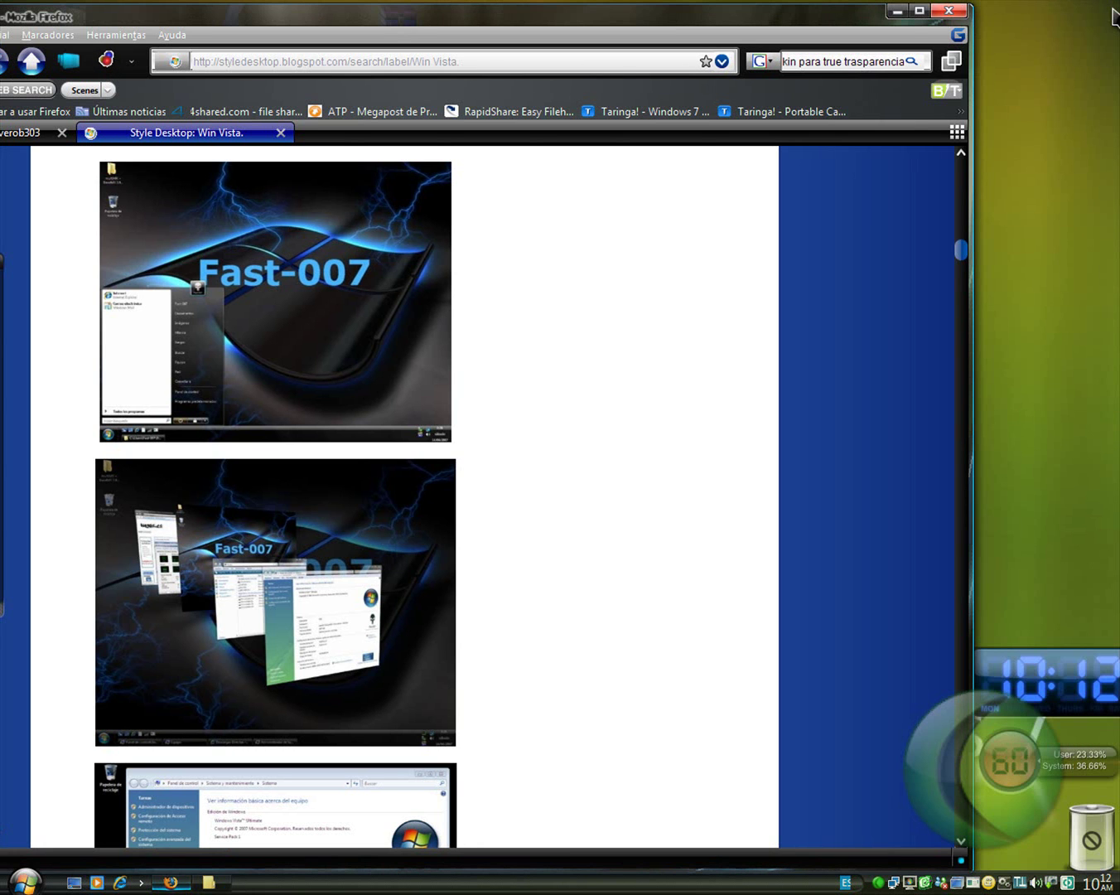
{"action": "left_click_drag", "start_coordinate": [840, 13], "coordinate": [1011, 8]}
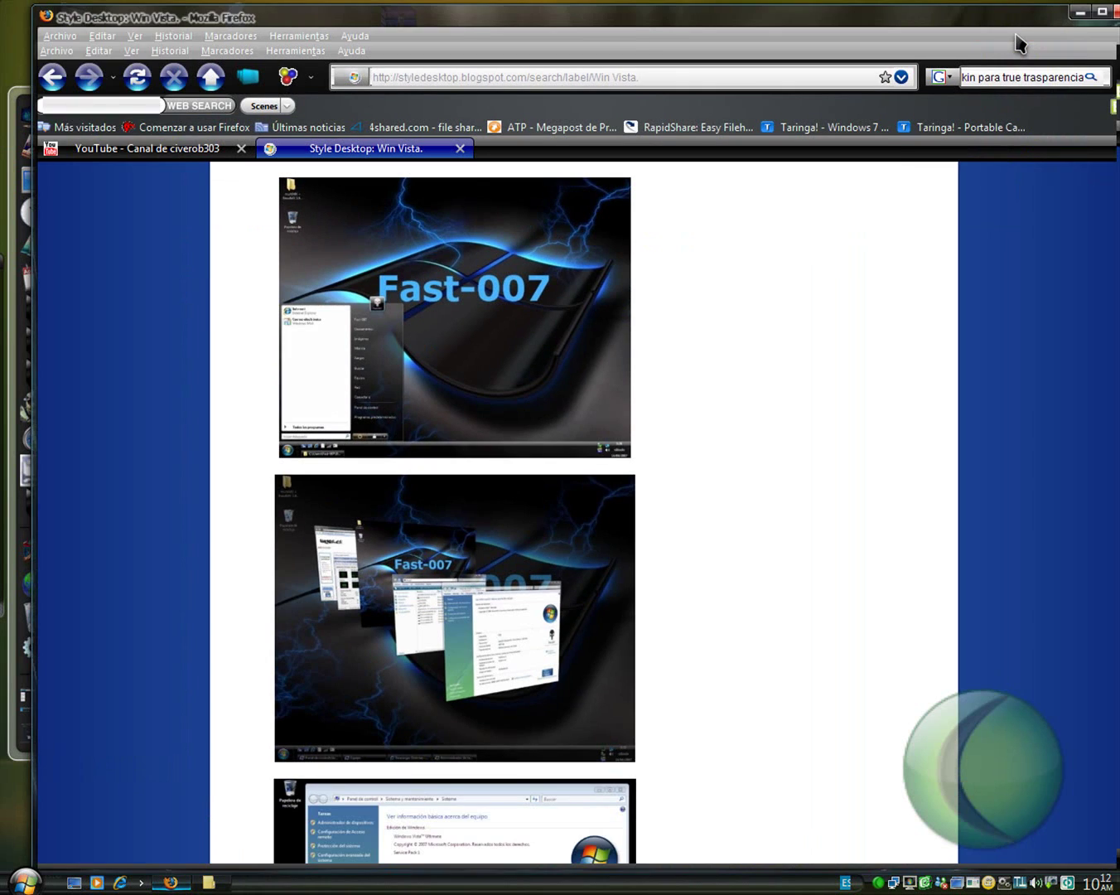
{"action": "left_click_drag", "start_coordinate": [544, 421], "coordinate": [491, 758]}
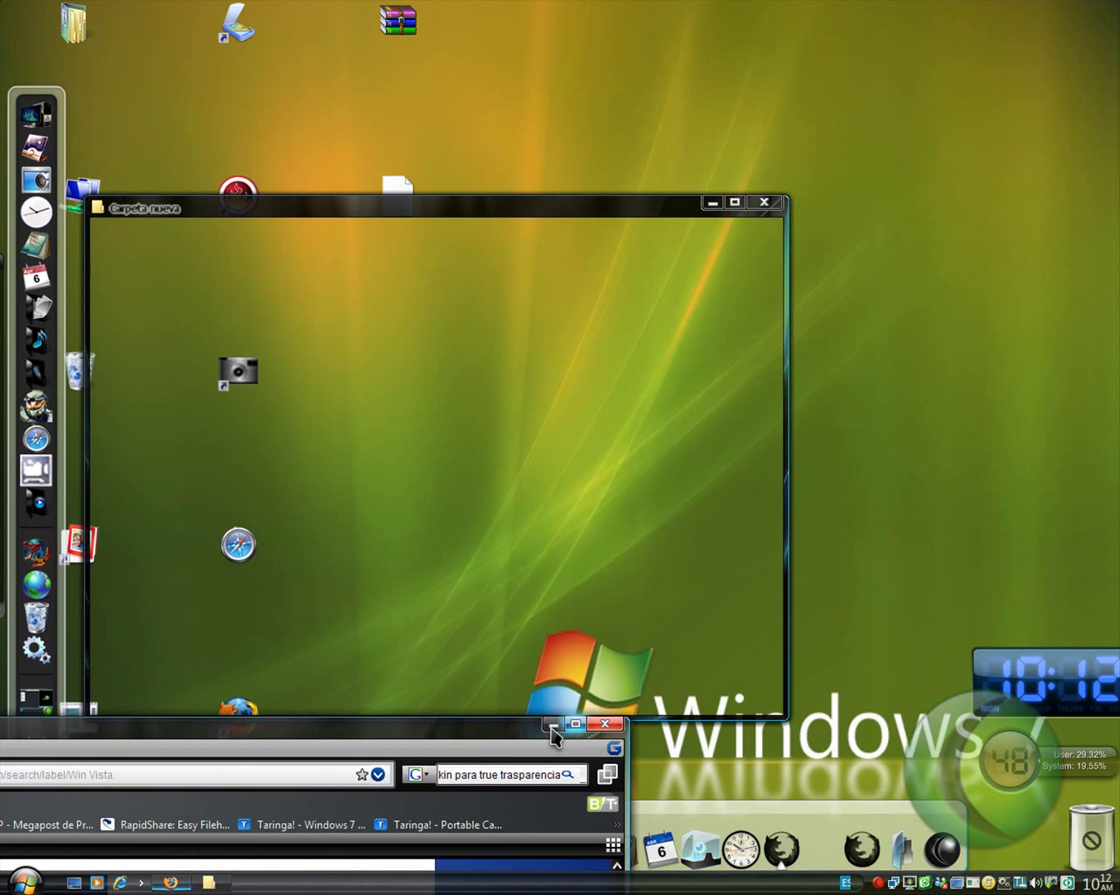
{"action": "left_click", "coordinate": [576, 724]}
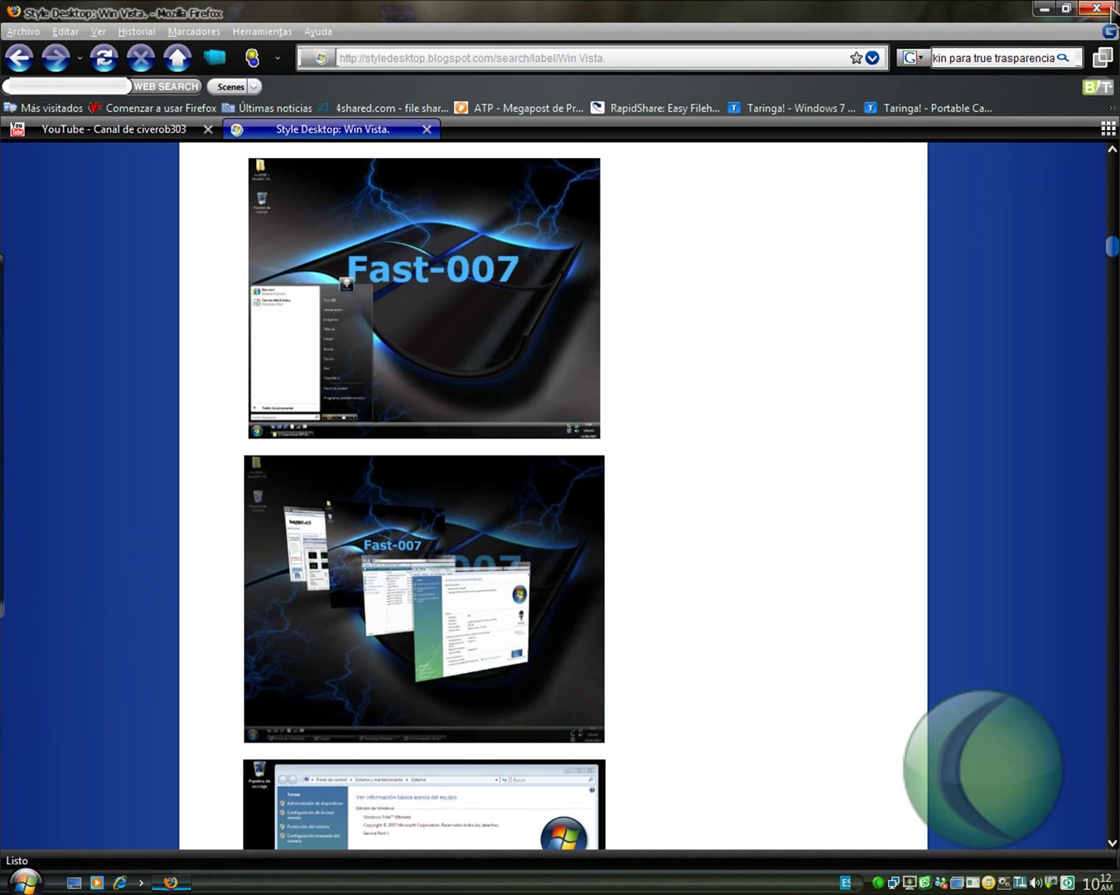
{"action": "left_click", "coordinate": [1049, 10]}
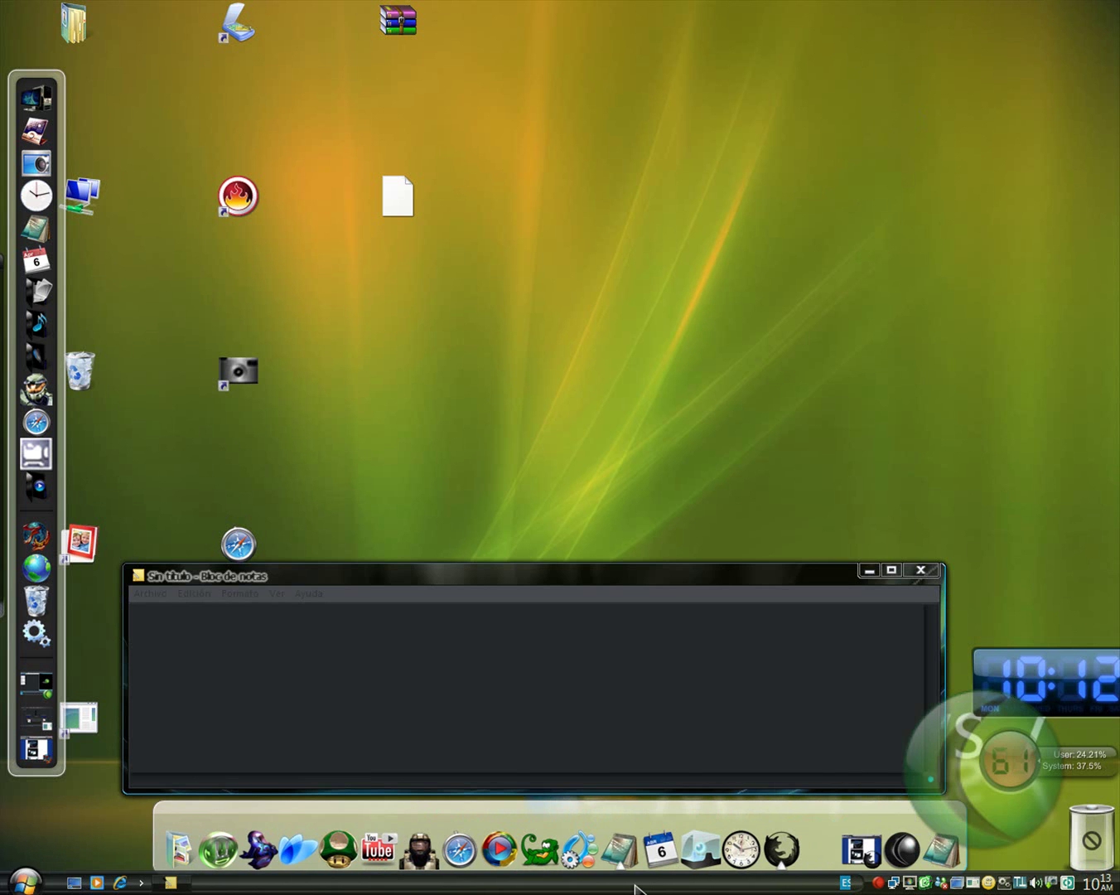
Maximize Notepad and type the Windows Vista Elite 4 download intro ending 'miren los links'
{"action": "left_click", "coordinate": [891, 570]}
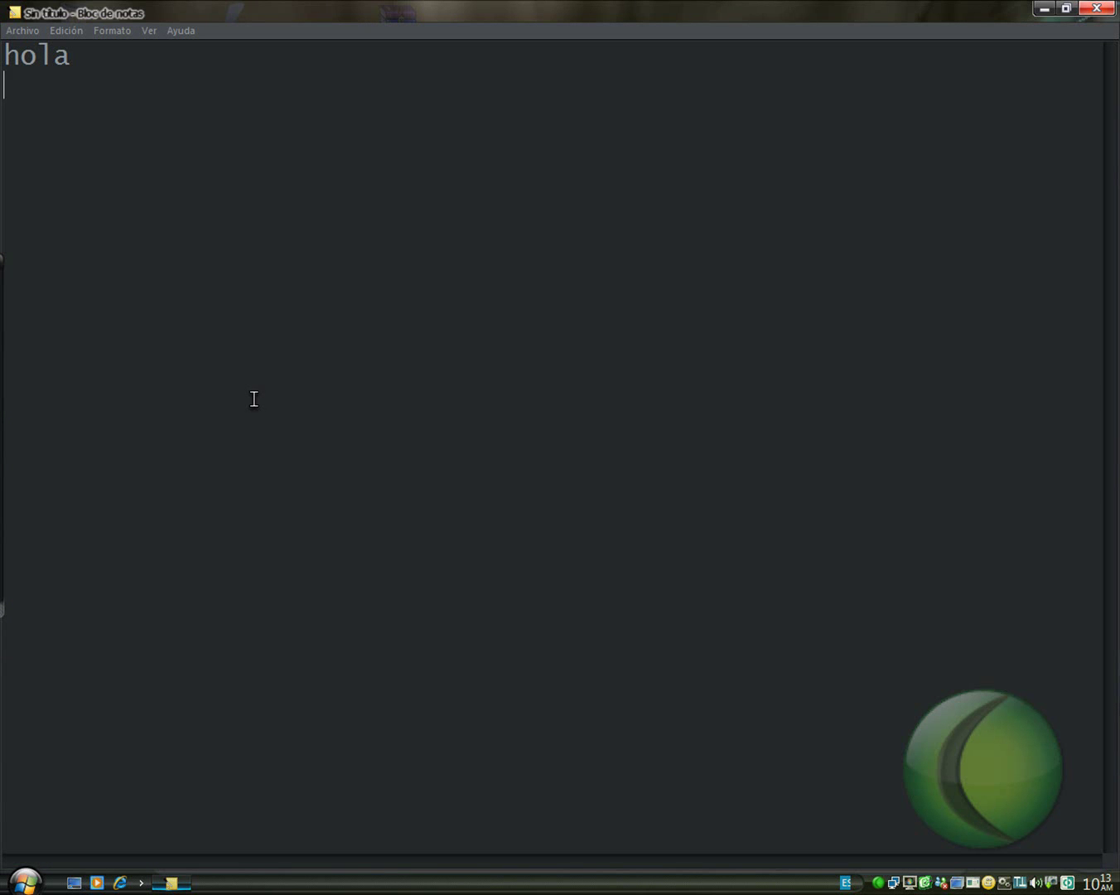
{"action": "type", "text": "soy civerr"}
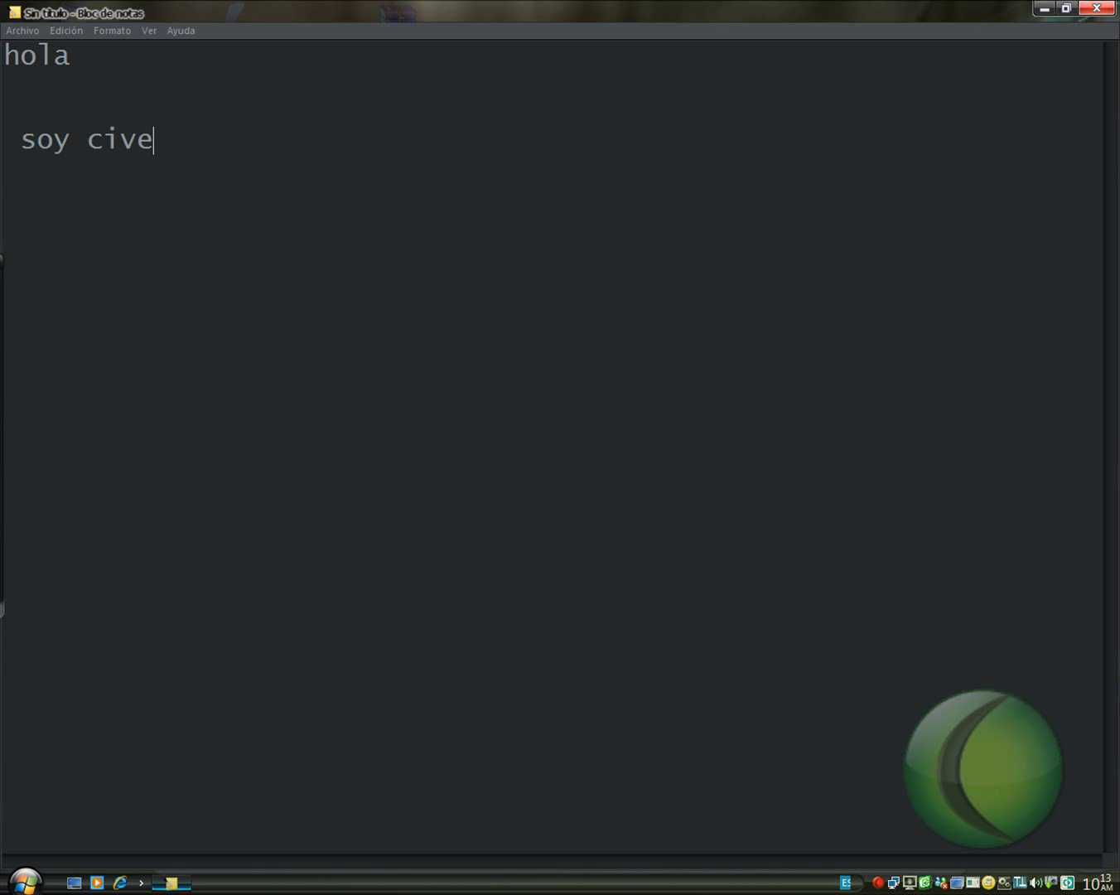
{"action": "type", "text": "ob303   "}
{"action": "type", "text": "y "}
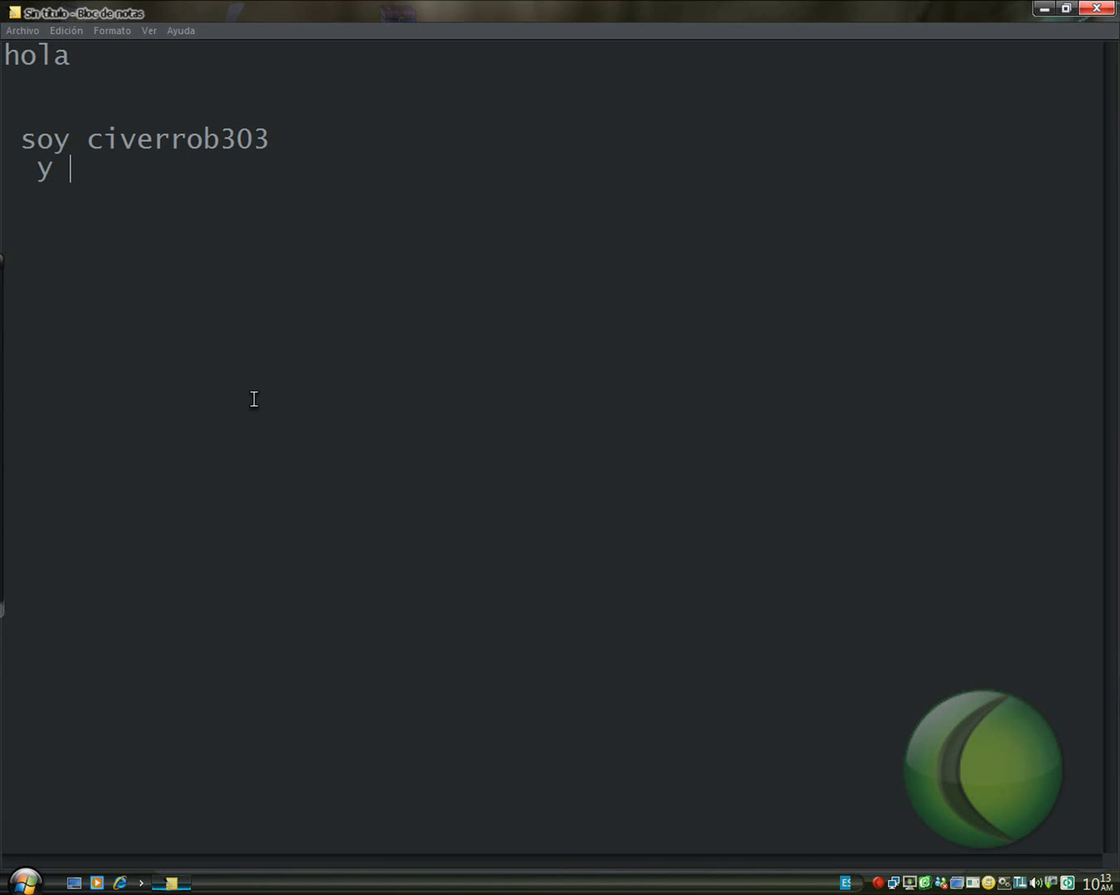
{"action": "type", "text": "en  "}
{"action": "type", "text": "este vixddoe"}
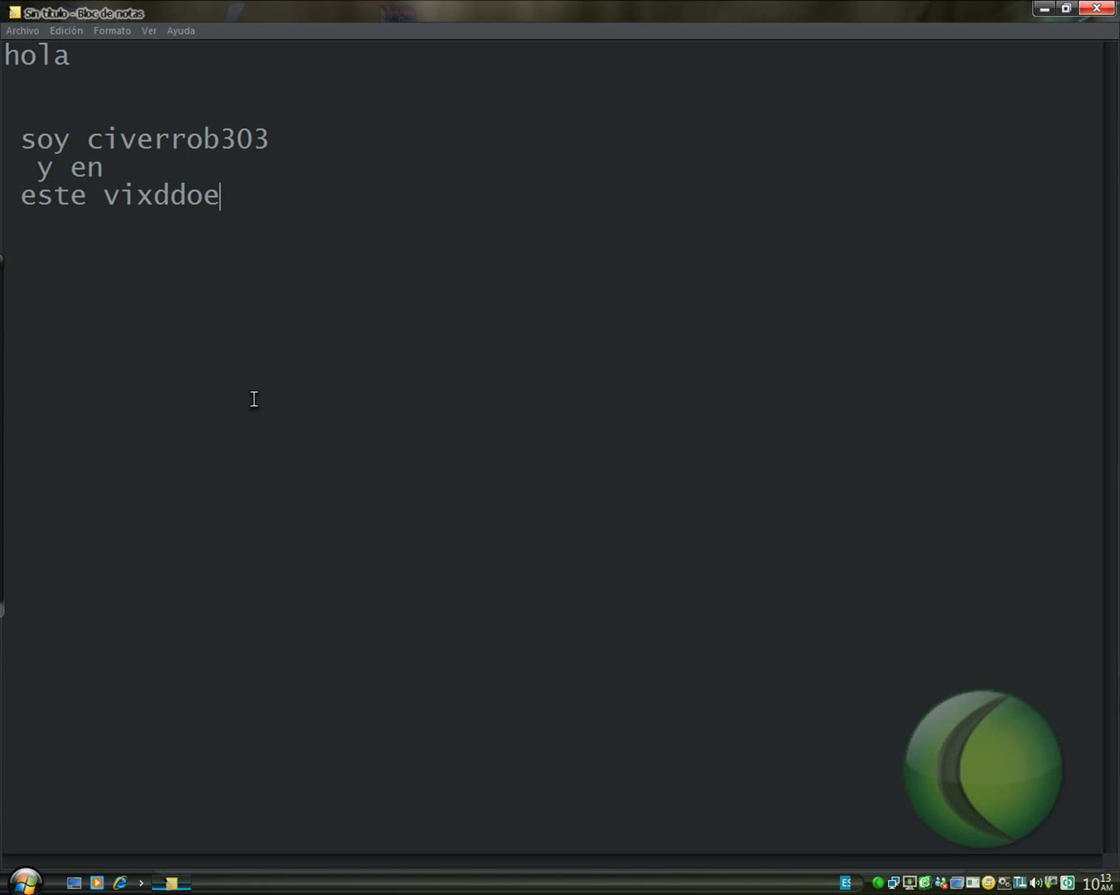
{"action": "key", "text": "BackSpace"}
{"action": "key", "text": "BackSpace"}
{"action": "key", "text": "BackSpace"}
{"action": "key", "text": "BackSpace"}
{"action": "key", "text": "BackSpace"}
{"action": "type", "text": "deo les enseñare"}
{"action": "type", "text": "omodescarga"}
{"action": "type", "text": " winiw"}
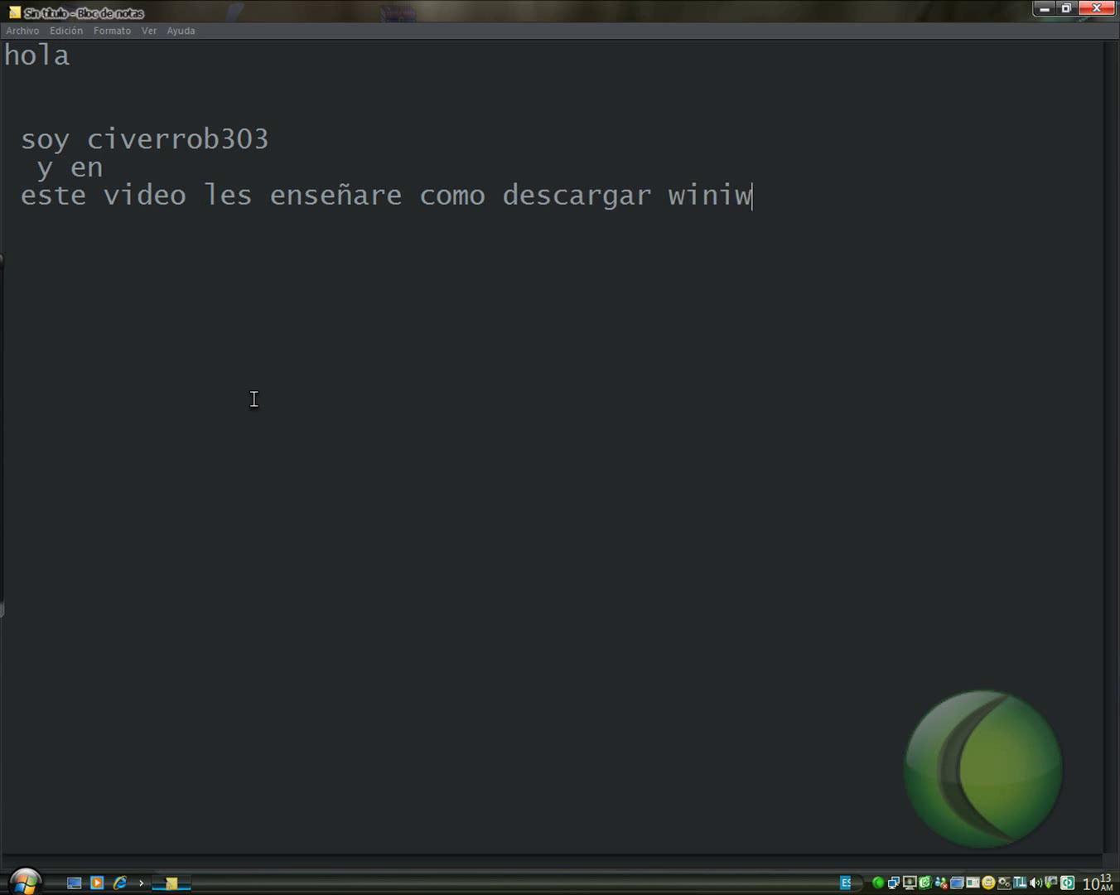
{"action": "type", "text": "sdo"}
{"action": "type", "text": "ws vista e"}
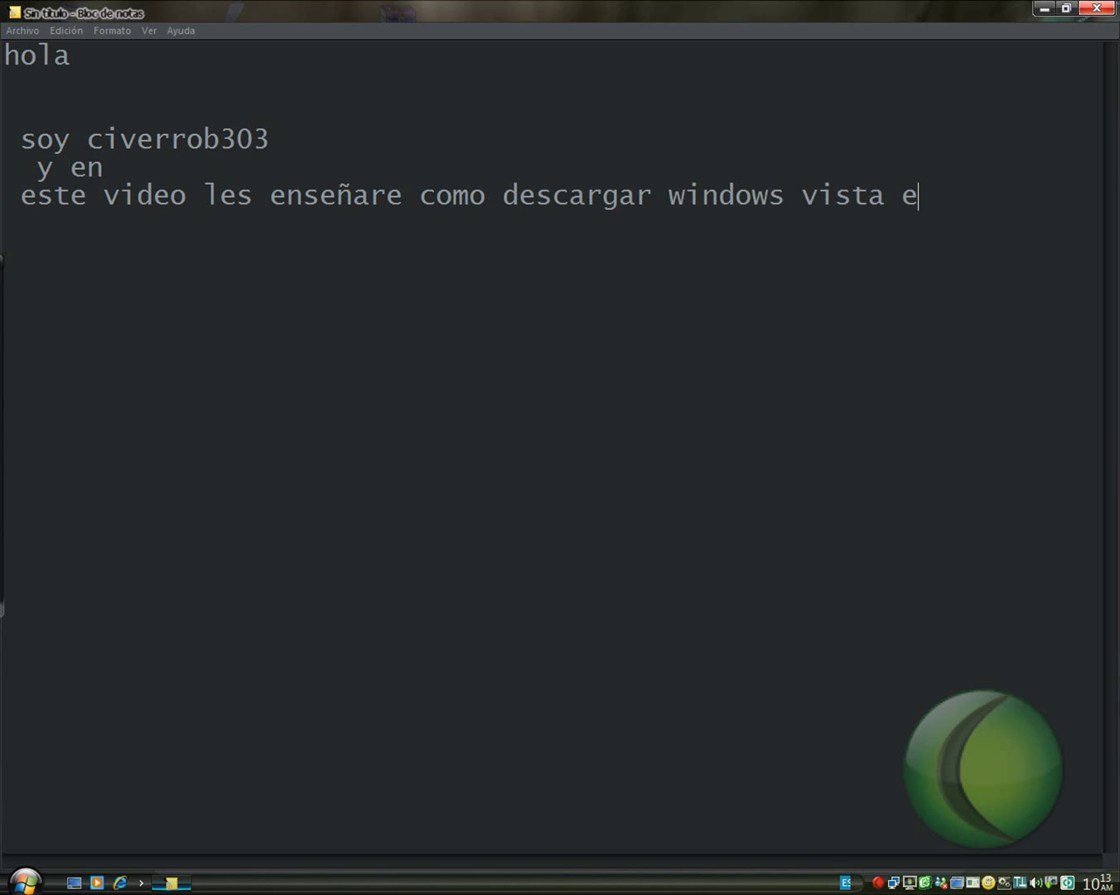
{"action": "type", "text": "te"}
{"action": "type", "text": "miren los li"}
{"action": "type", "text": "nks"}
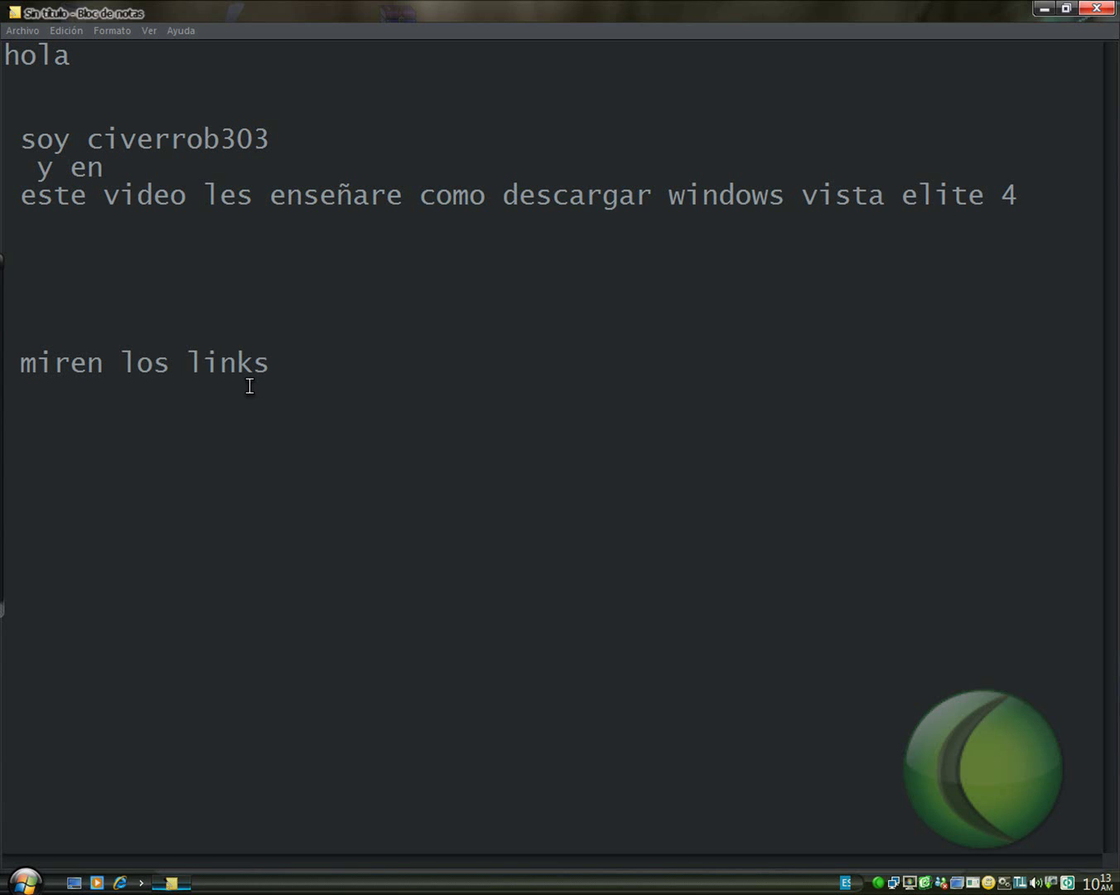
{"action": "key", "text": "alt+Tab"}
{"action": "key", "text": "alt+Tab"}
{"action": "key", "text": "alt+Tab"}
{"action": "key", "text": "alt+Tab"}
{"action": "key", "text": "alt+Tab"}
{"action": "key", "text": "alt+Tab"}
{"action": "key", "text": "alt+Tab"}
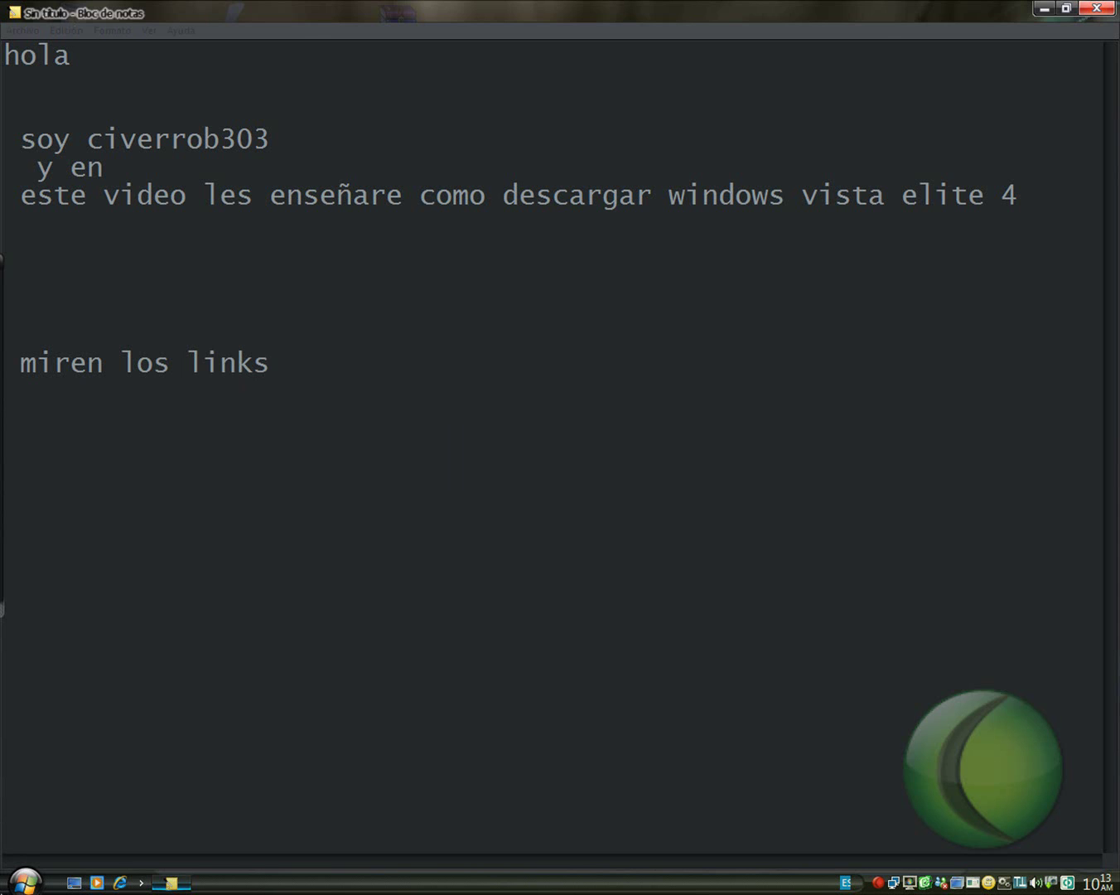
{"action": "scroll", "coordinate": [288, 622], "scroll_direction": "down", "scroll_amount": 5}
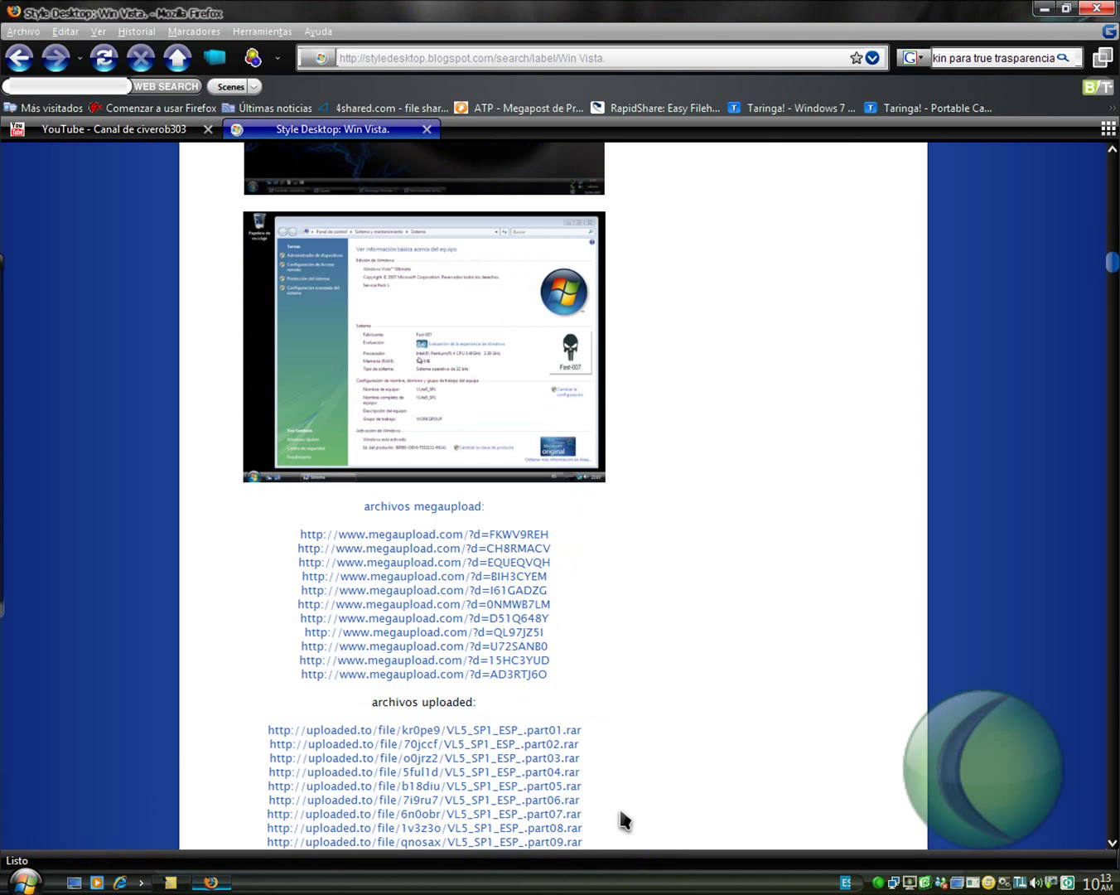
{"action": "scroll", "coordinate": [638, 814], "scroll_direction": "down", "scroll_amount": 4}
{"action": "scroll", "coordinate": [562, 797], "scroll_direction": "down", "scroll_amount": 2}
{"action": "scroll", "coordinate": [562, 796], "scroll_direction": "up", "scroll_amount": 3}
{"action": "scroll", "coordinate": [563, 796], "scroll_direction": "down", "scroll_amount": 1}
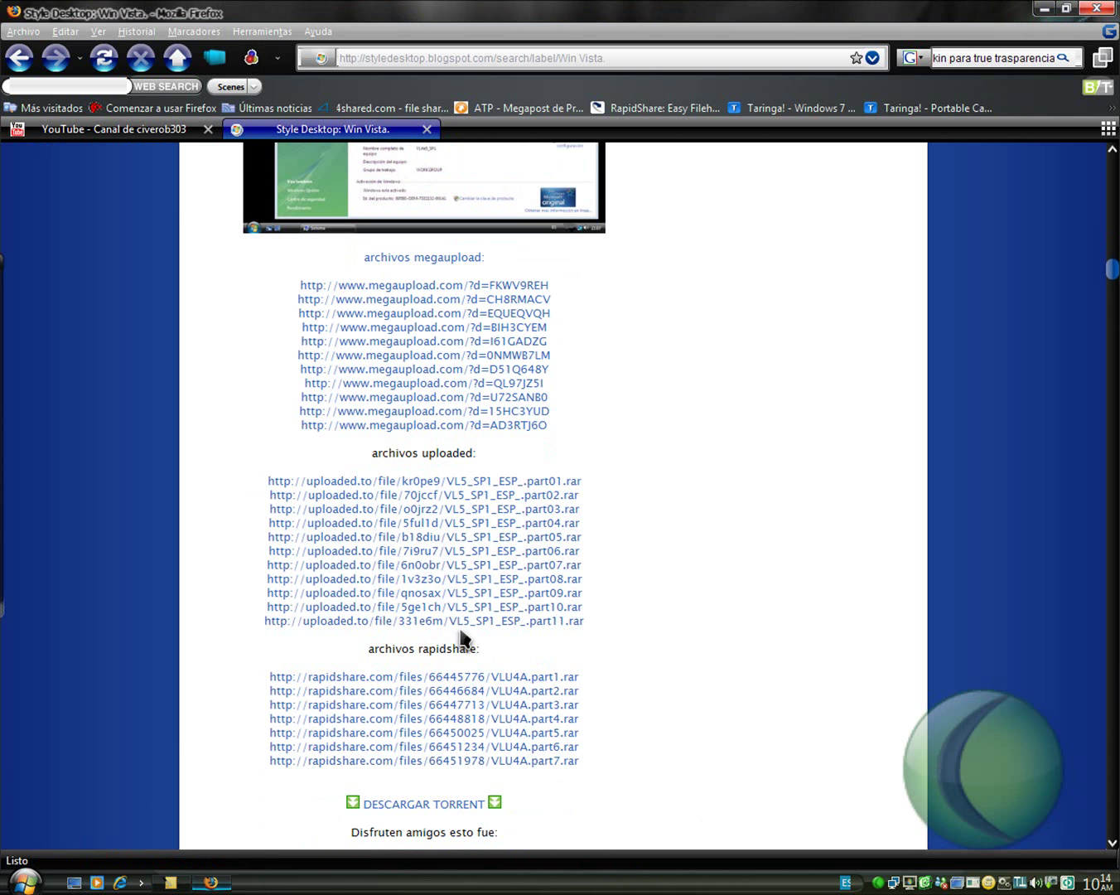
{"action": "scroll", "coordinate": [503, 455], "scroll_direction": "up", "scroll_amount": 5}
{"action": "scroll", "coordinate": [507, 473], "scroll_direction": "up", "scroll_amount": 3}
{"action": "scroll", "coordinate": [510, 477], "scroll_direction": "up", "scroll_amount": 5}
{"action": "scroll", "coordinate": [505, 490], "scroll_direction": "down", "scroll_amount": 2}
{"action": "scroll", "coordinate": [505, 507], "scroll_direction": "up", "scroll_amount": 5}
Scroll through the megaupload, uploaded and rapidshare links, then return to the YouTube channel tab
{"action": "left_click", "coordinate": [114, 129]}
{"action": "scroll", "coordinate": [132, 148], "scroll_direction": "up", "scroll_amount": 3}
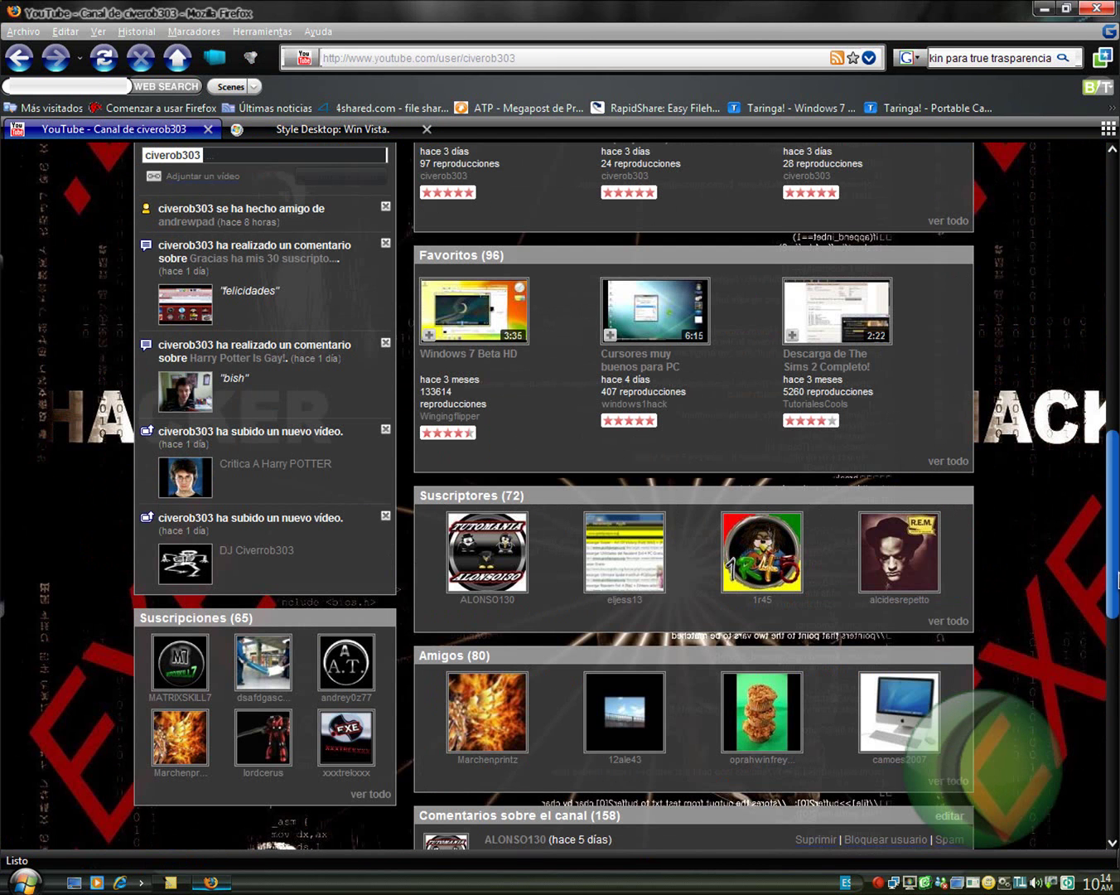
{"action": "left_click_drag", "start_coordinate": [1113, 583], "coordinate": [1113, 157]}
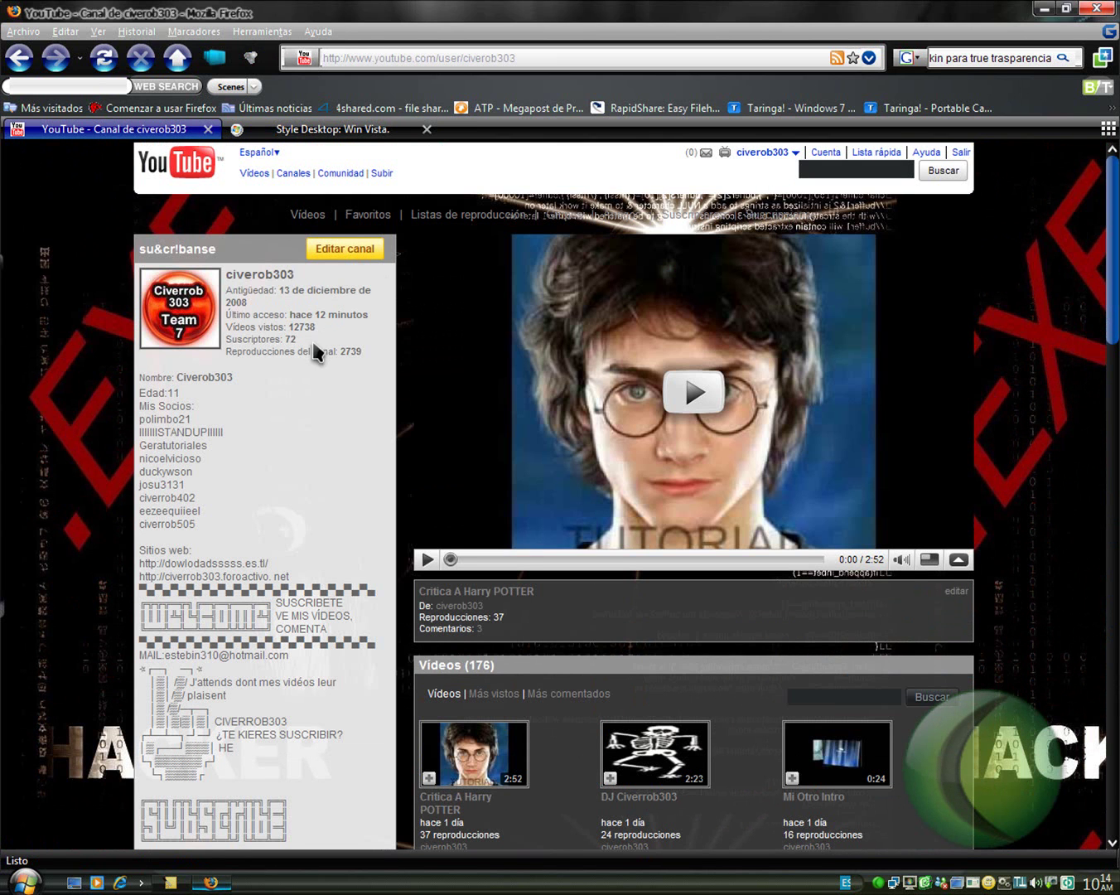
Glance at the civerob303 channel statistics, then go to the YouTube home page
{"action": "left_click_drag", "start_coordinate": [300, 339], "coordinate": [263, 327]}
{"action": "left_click", "coordinate": [322, 342]}
{"action": "scroll", "coordinate": [322, 342], "scroll_direction": "down", "scroll_amount": 10}
{"action": "scroll", "coordinate": [322, 342], "scroll_direction": "down", "scroll_amount": 5}
{"action": "scroll", "coordinate": [322, 342], "scroll_direction": "down", "scroll_amount": 8}
{"action": "scroll", "coordinate": [318, 345], "scroll_direction": "down", "scroll_amount": 8}
{"action": "scroll", "coordinate": [319, 346], "scroll_direction": "up", "scroll_amount": 8}
{"action": "scroll", "coordinate": [318, 346], "scroll_direction": "up", "scroll_amount": 8}
{"action": "scroll", "coordinate": [315, 367], "scroll_direction": "up", "scroll_amount": 8}
{"action": "scroll", "coordinate": [304, 391], "scroll_direction": "up", "scroll_amount": 6}
{"action": "left_click", "coordinate": [180, 162]}
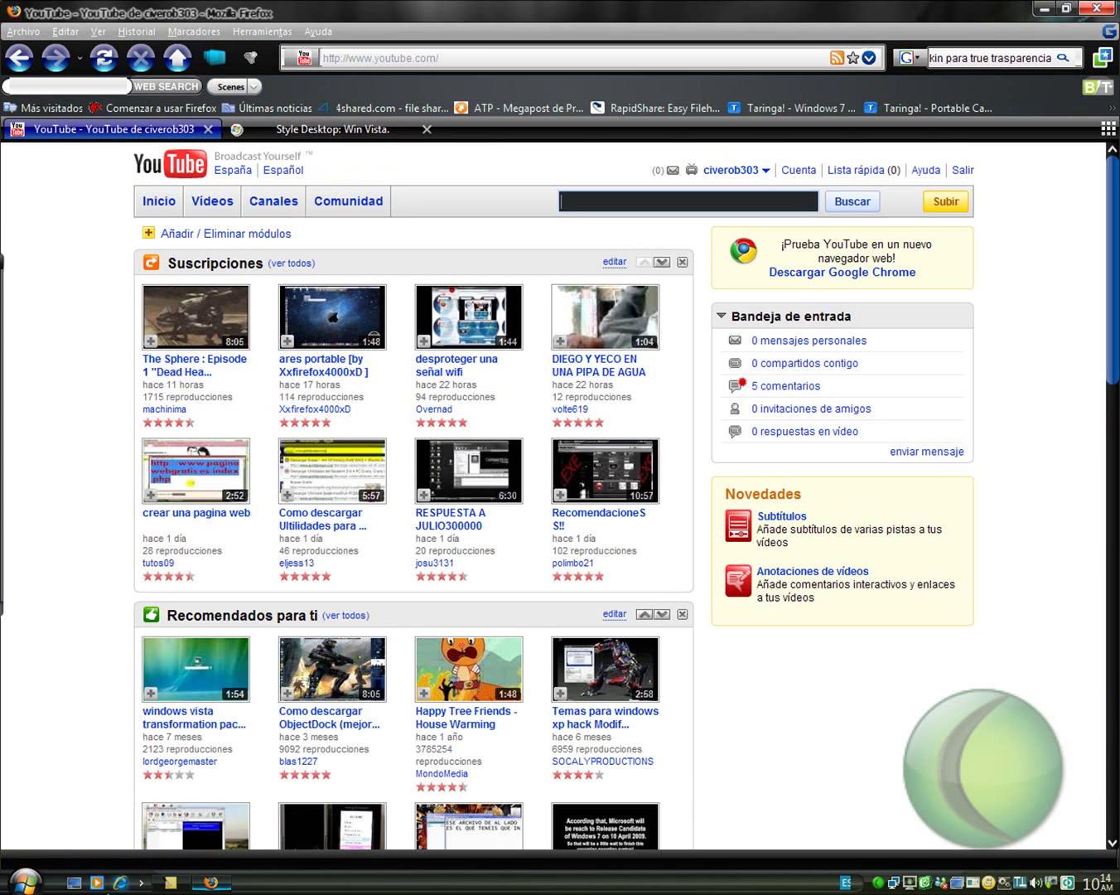
Back in the note, add a line saying the links will be on megaupload and RAPISHARE
{"action": "left_click", "coordinate": [171, 882]}
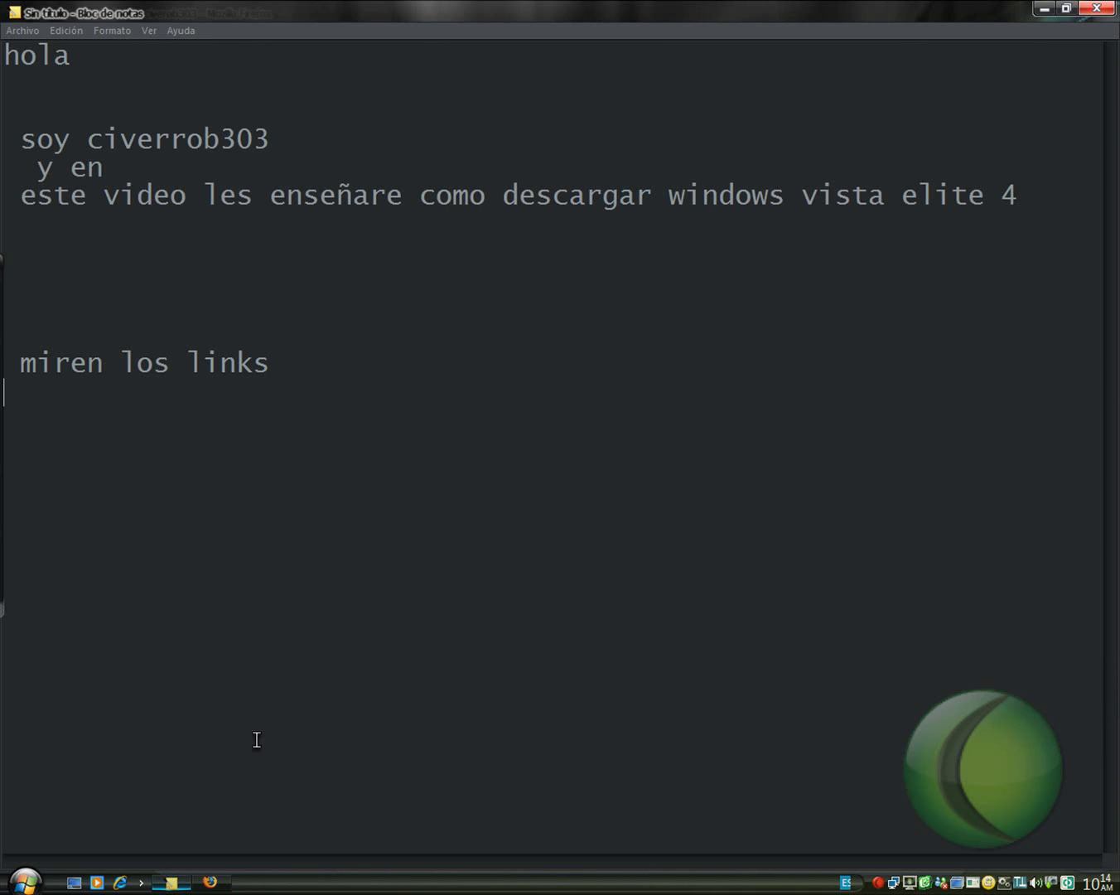
{"action": "left_click", "coordinate": [209, 882]}
{"action": "left_click", "coordinate": [173, 882]}
{"action": "type", "text": "los l"}
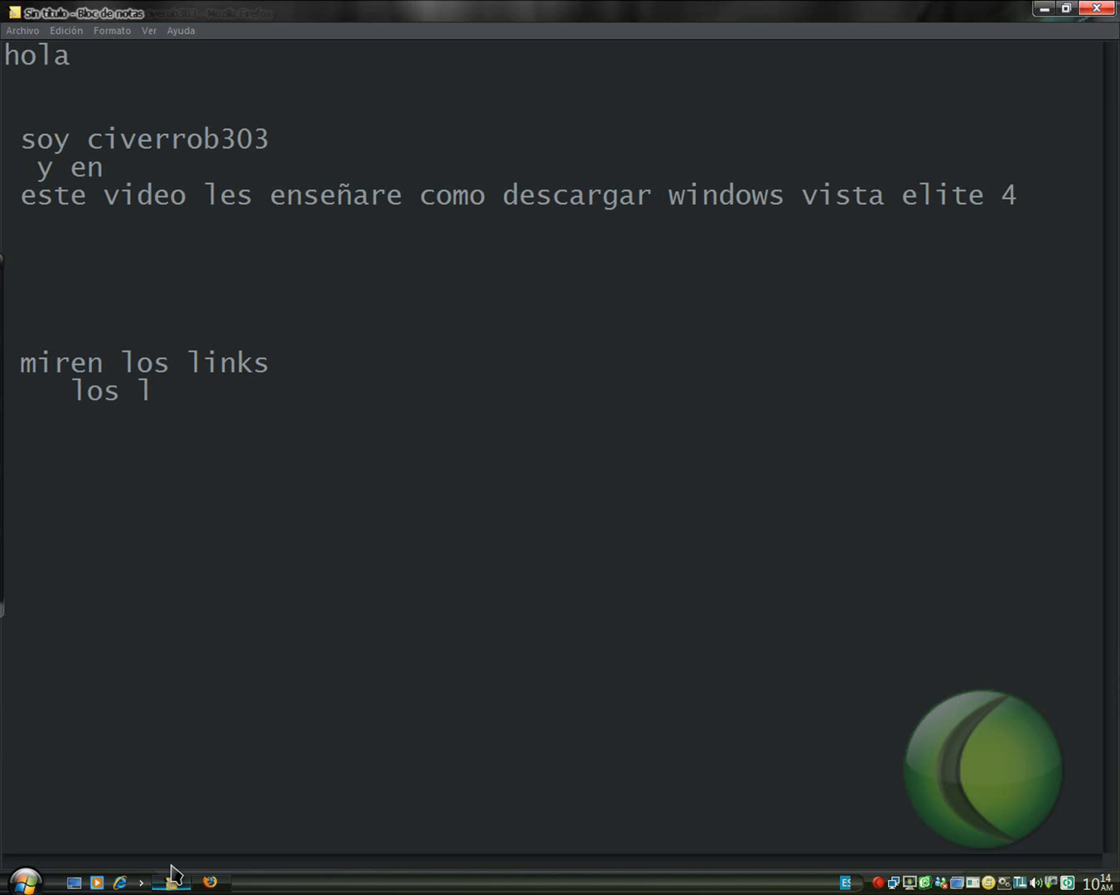
{"action": "type", "text": "ink vv"}
{"action": "type", "text": "an  a  estsar  en megauploada y  r"}
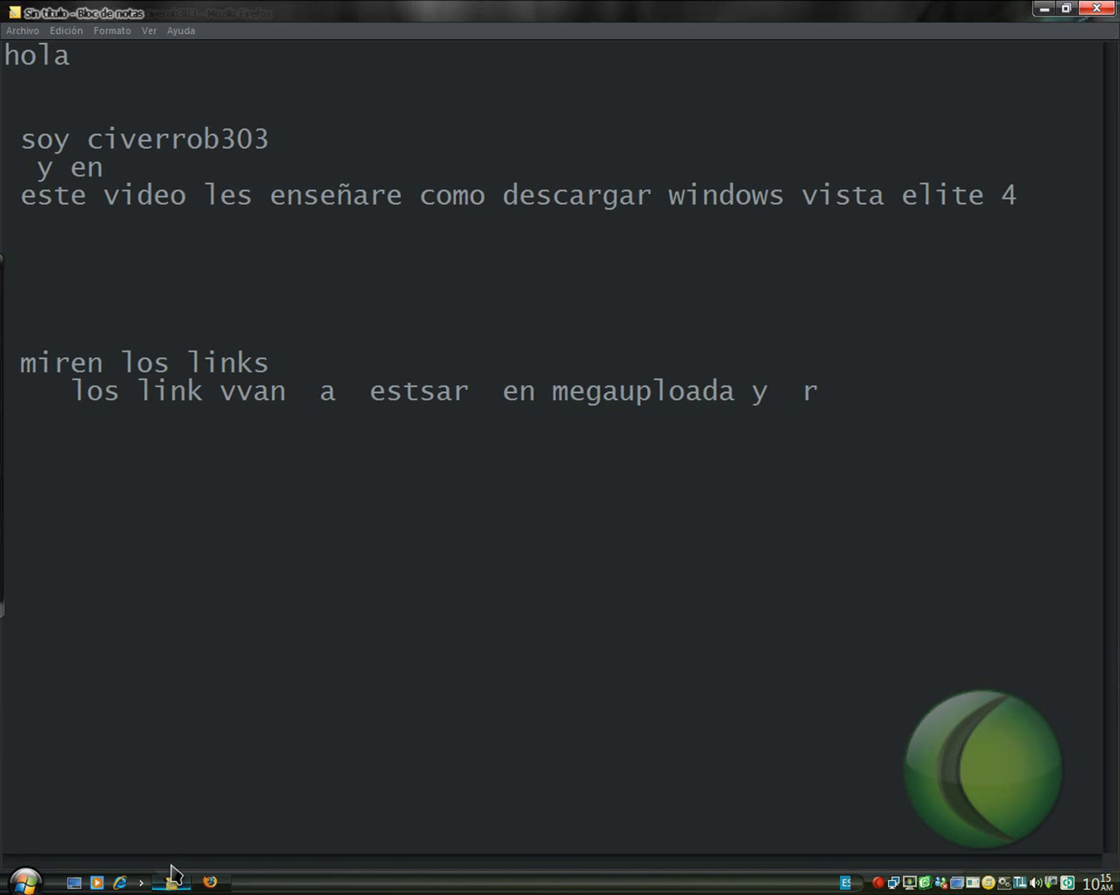
{"action": "type", "text": "PIAHARE"}
{"action": "key", "text": "BackSpace"}
{"action": "key", "text": "BackSpace"}
{"action": "key", "text": "BackSpace"}
{"action": "key", "text": "BackSpace"}
{"action": "key", "text": "BackSpace"}
{"action": "key", "text": "BackSpace"}
{"action": "type", "text": "RAPIAH"}
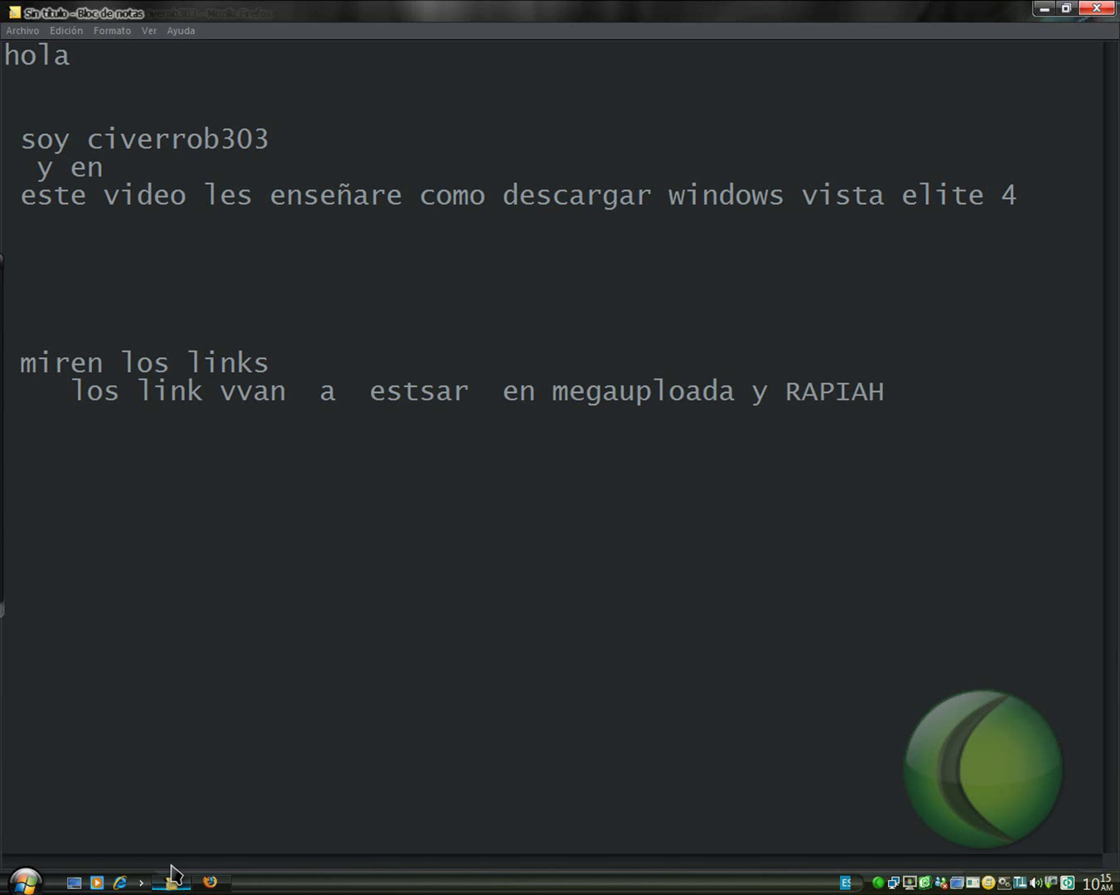
{"action": "key", "text": "BackSpace"}
{"action": "key", "text": "BackSpace"}
{"action": "type", "text": "HARE  "}
{"action": "type", "text": " EN LAZ DREC"}
{"action": "type", "text": "IB"}
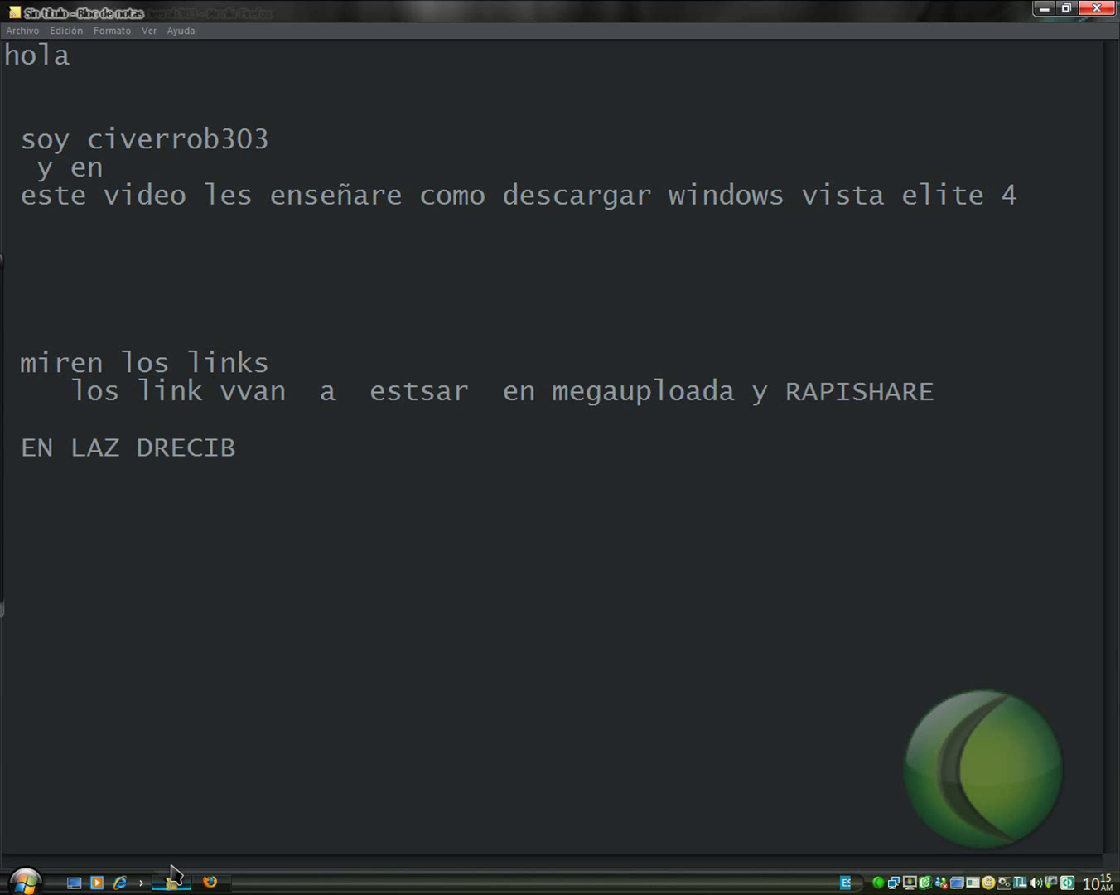
{"action": "type", "text": "ICIO  DEL VIDEO AJAJAJAJA  EXEEEEEE"}
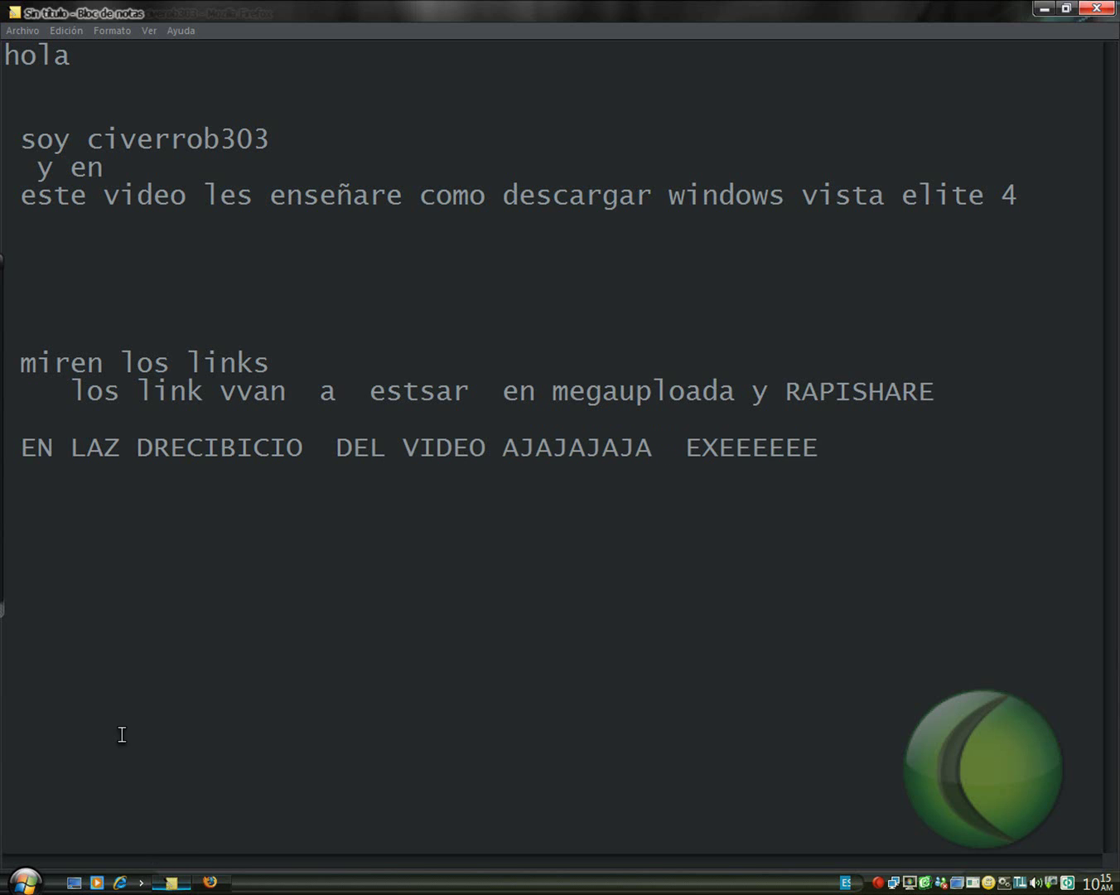
{"action": "type", "text": " SLUDS"}
Type the farewell line ending 'SALDESA MIS SOCIOS', fixing typos, then add 'XD' below it
{"action": "key", "text": "BackSpace"}
{"action": "key", "text": "BackSpace"}
{"action": "key", "text": "BackSpace"}
{"action": "type", "text": "ALDESA MIS SOCIO"}
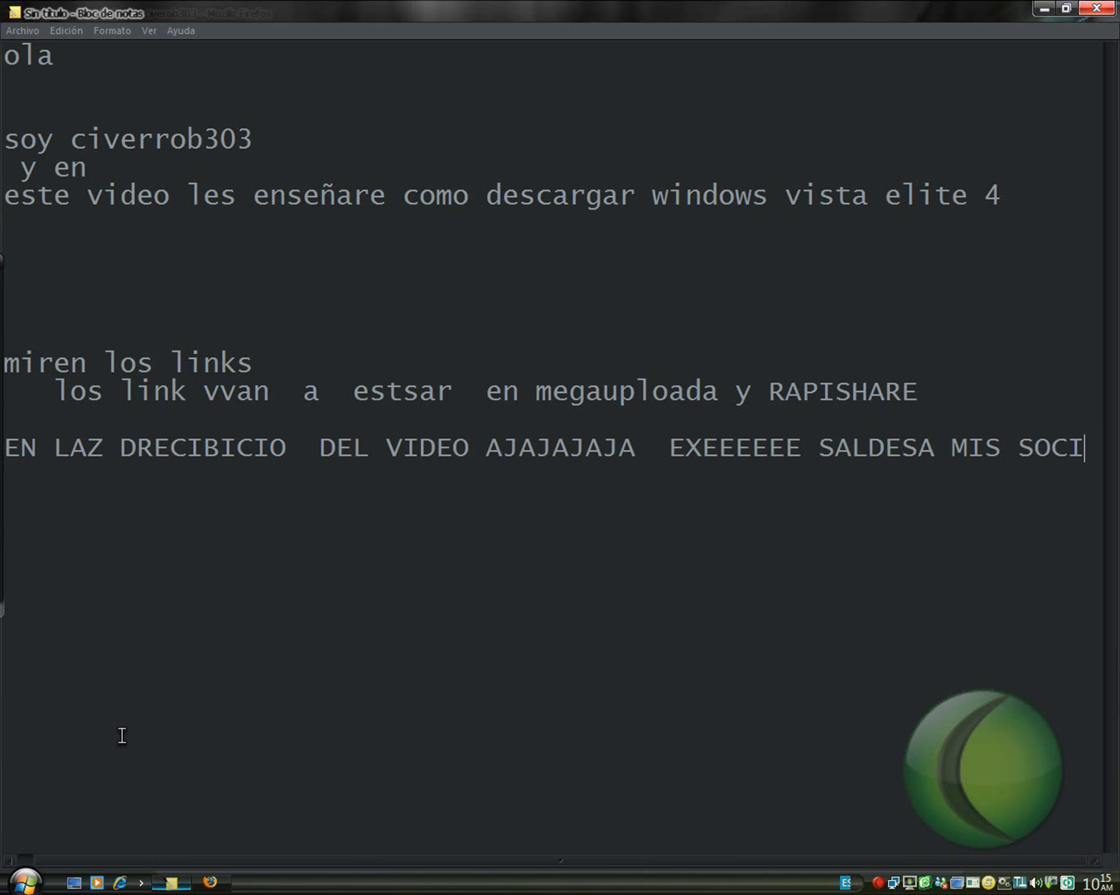
{"action": "key", "text": "BackSpace"}
{"action": "key", "text": "BackSpace"}
{"action": "key", "text": "BackSpace"}
{"action": "key", "text": "BackSpace"}
{"action": "key", "text": "BackSpace"}
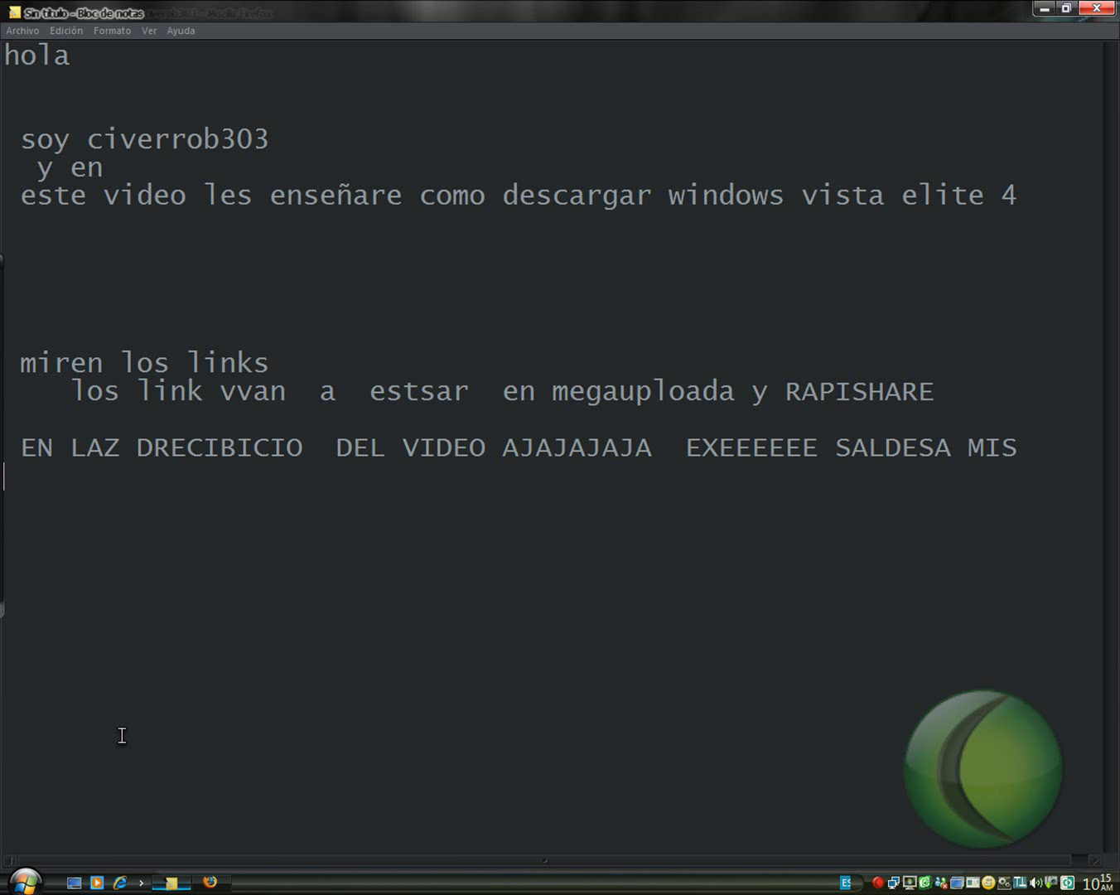
{"action": "key", "text": "Return"}
{"action": "type", "text": "SOCIOS"}
{"action": "key", "text": "Return"}
{"action": "key", "text": "Return"}
{"action": "type", "text": "Ç"}
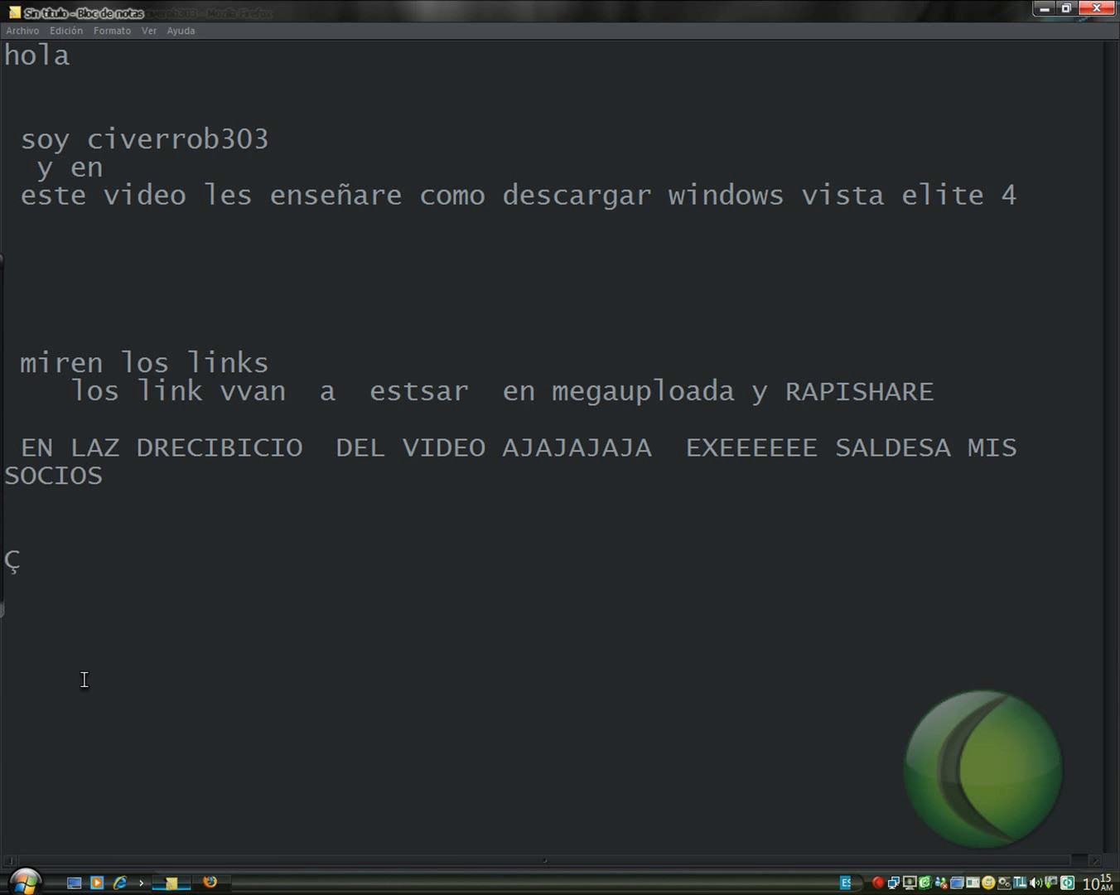
{"action": "key", "text": "BackSpace"}
{"action": "key", "text": "BackSpace"}
{"action": "key", "text": "Return"}
{"action": "type", "text": "XD"}
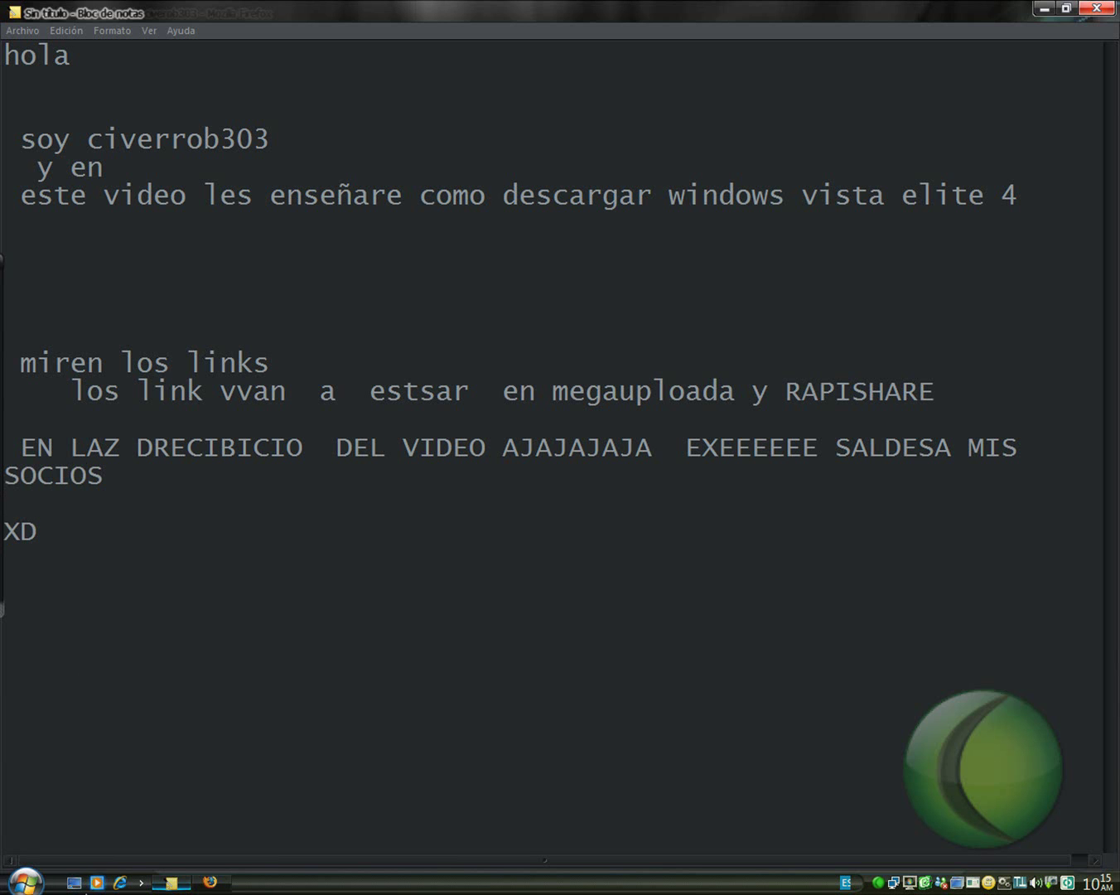
Bring Firefox back in front and scroll through the civerob303 YouTube home page
{"action": "left_click", "coordinate": [210, 881]}
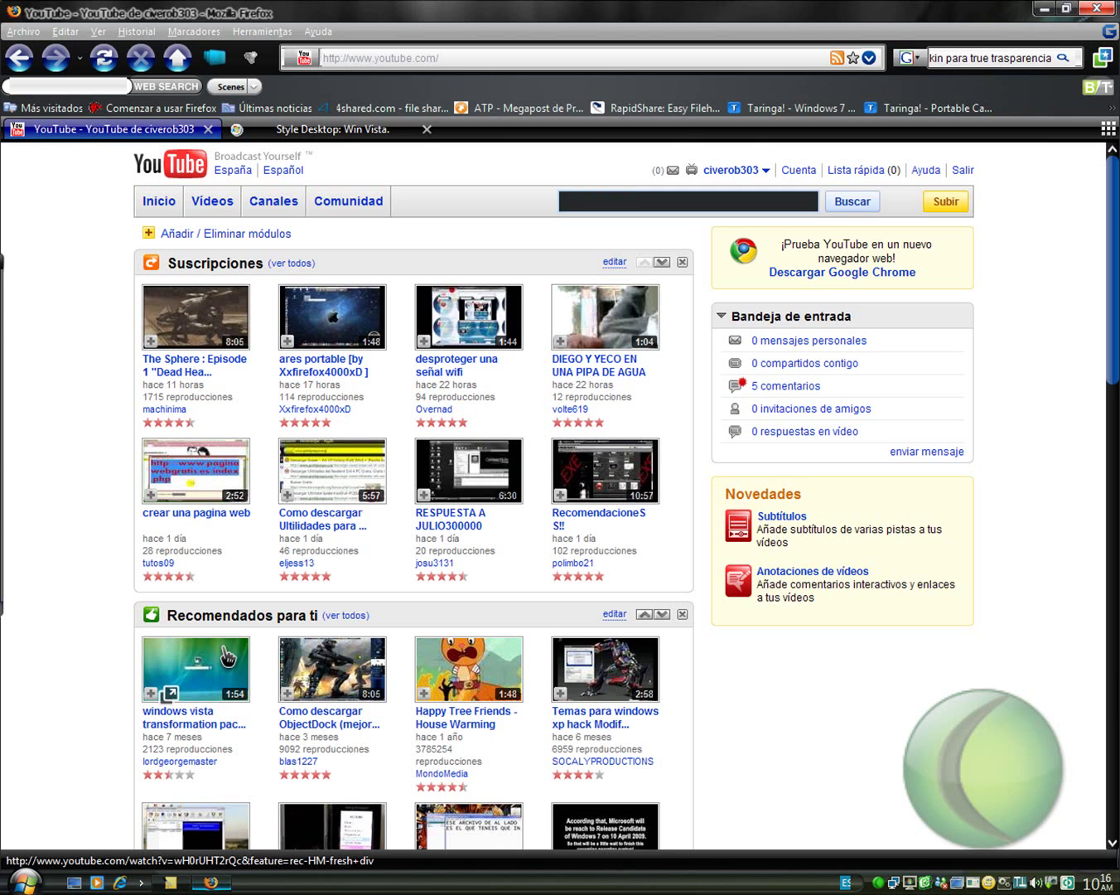
{"action": "scroll", "coordinate": [391, 642], "scroll_direction": "down", "scroll_amount": 3}
{"action": "scroll", "coordinate": [391, 642], "scroll_direction": "down", "scroll_amount": 3}
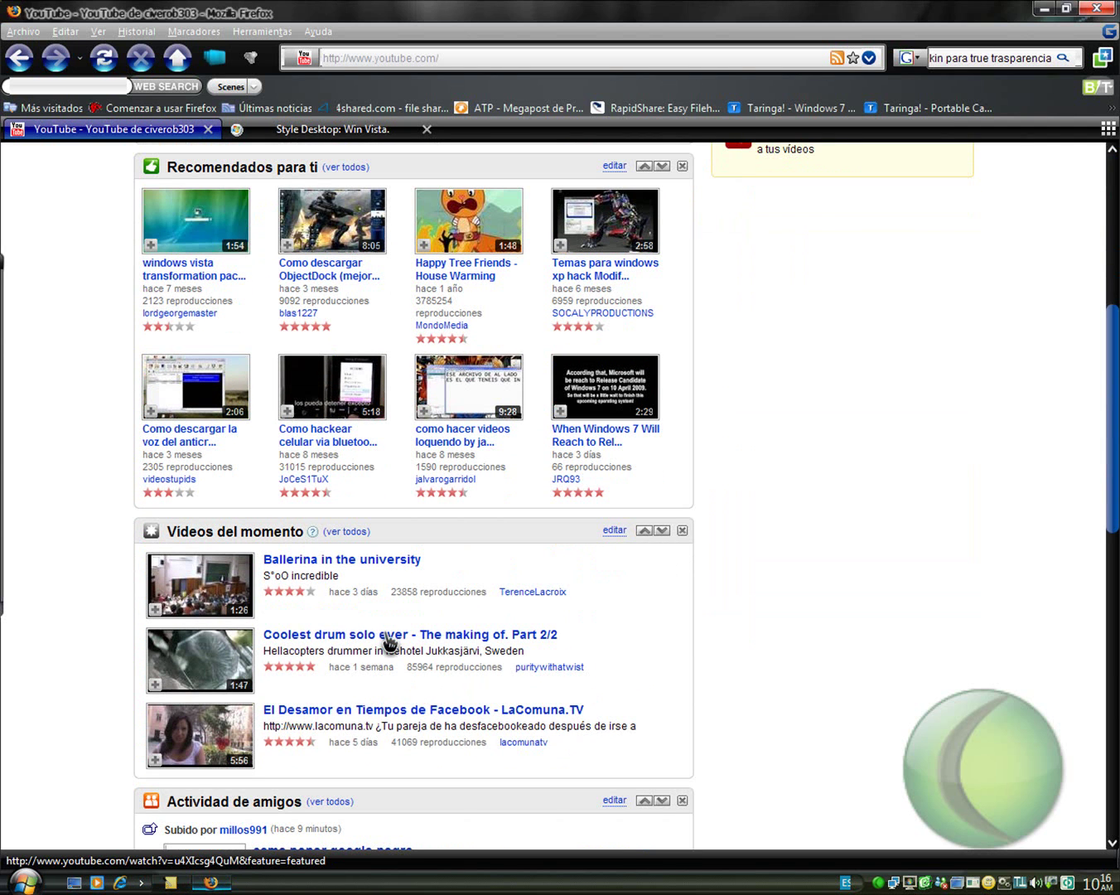
{"action": "scroll", "coordinate": [359, 647], "scroll_direction": "up", "scroll_amount": 6}
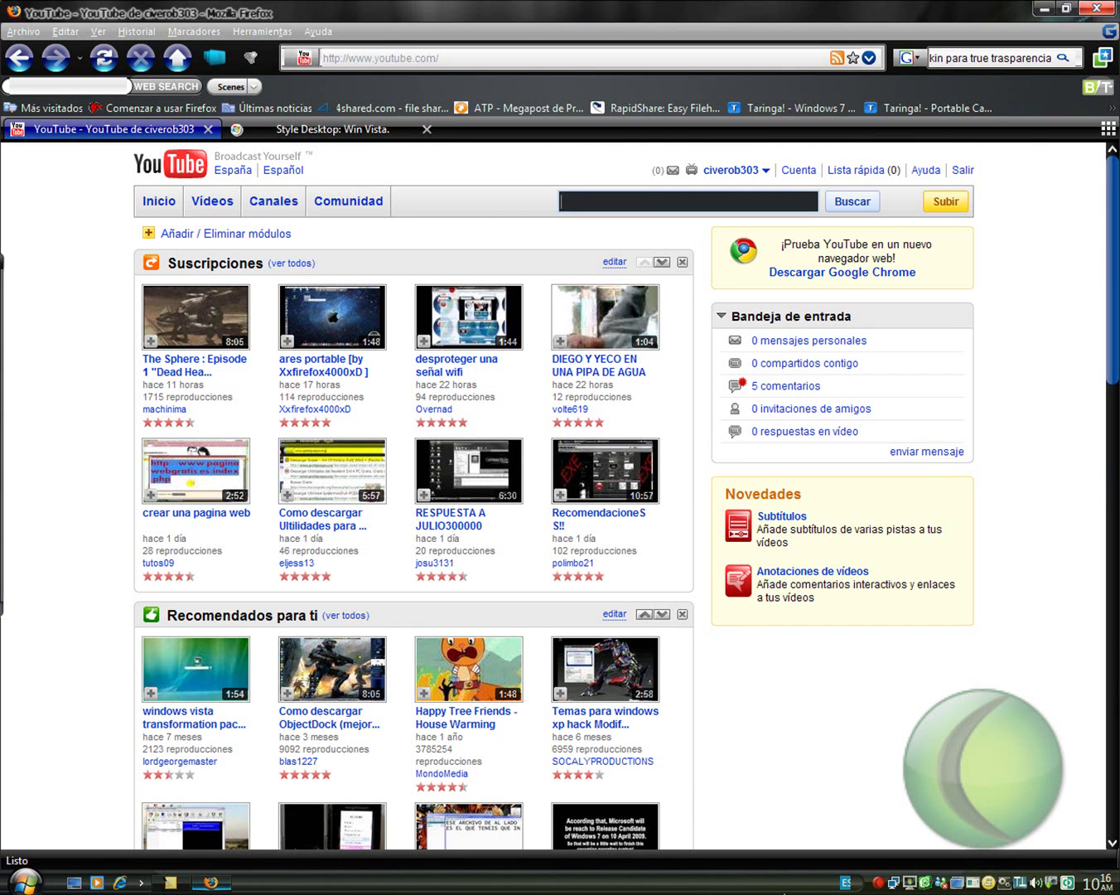
{"action": "right_click", "coordinate": [886, 881]}
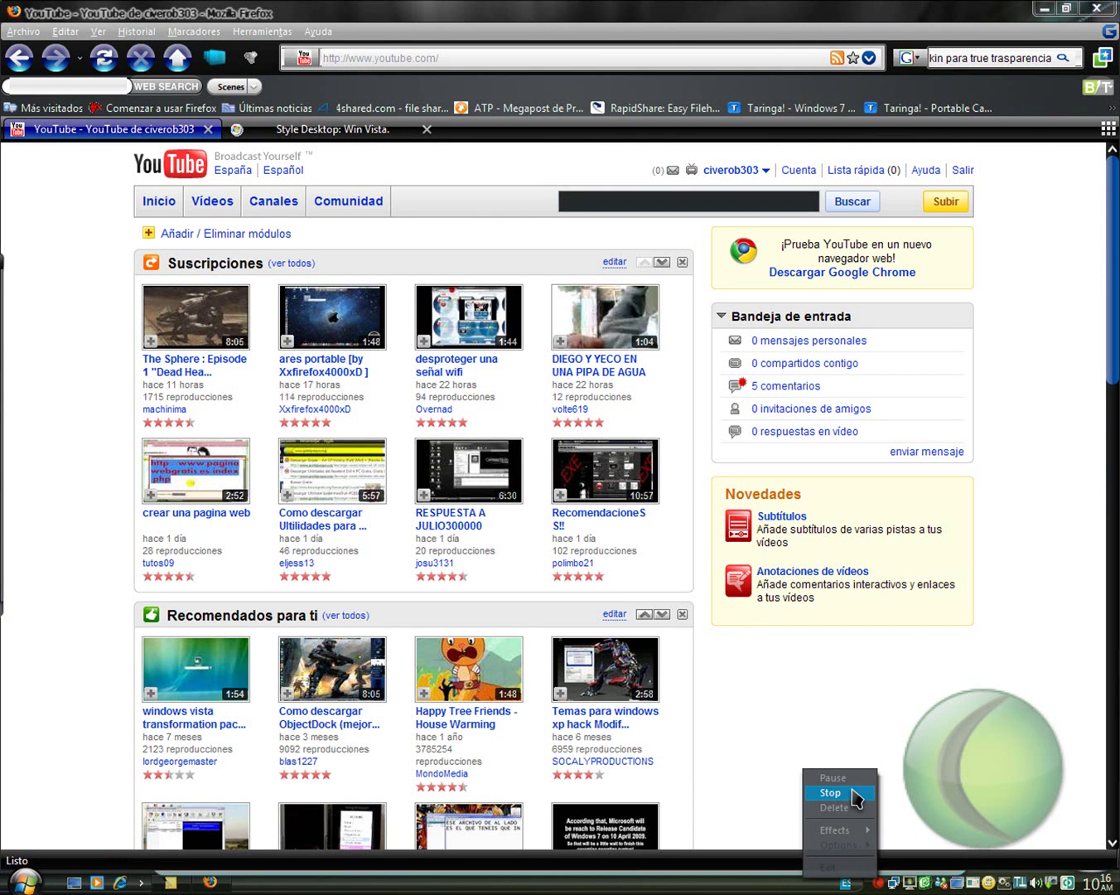